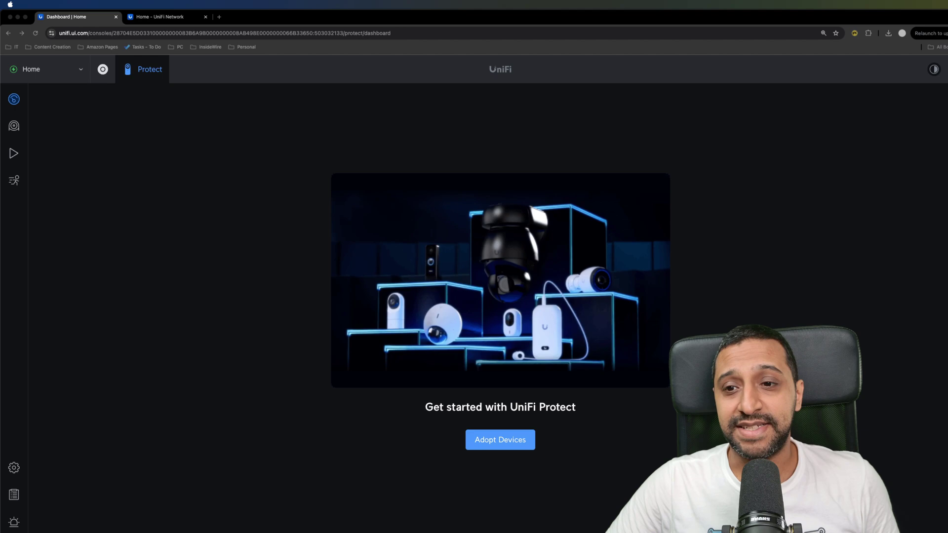
Examine the DHCP leases of the CCTV network in UniFi Network's network settings.
{"action": "left_click", "coordinate": [168, 17]}
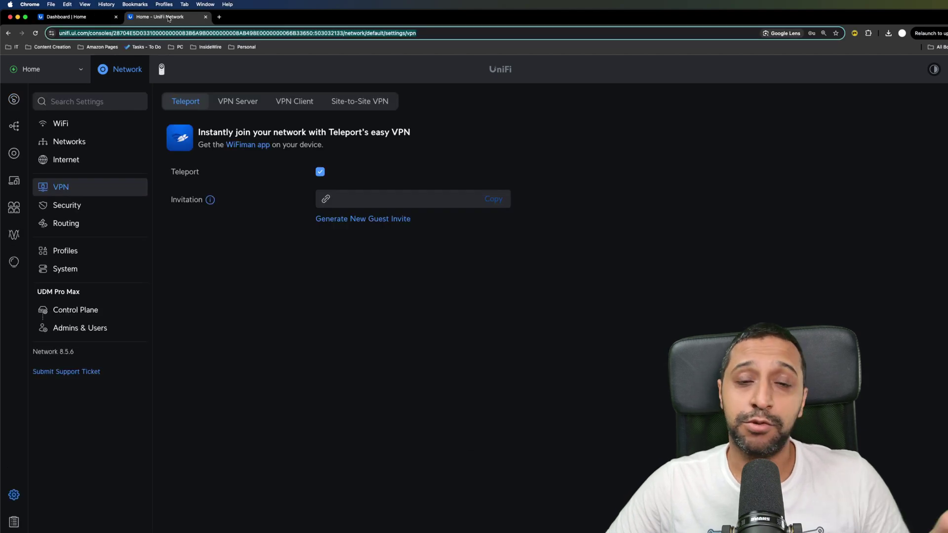
{"action": "left_click", "coordinate": [72, 139]}
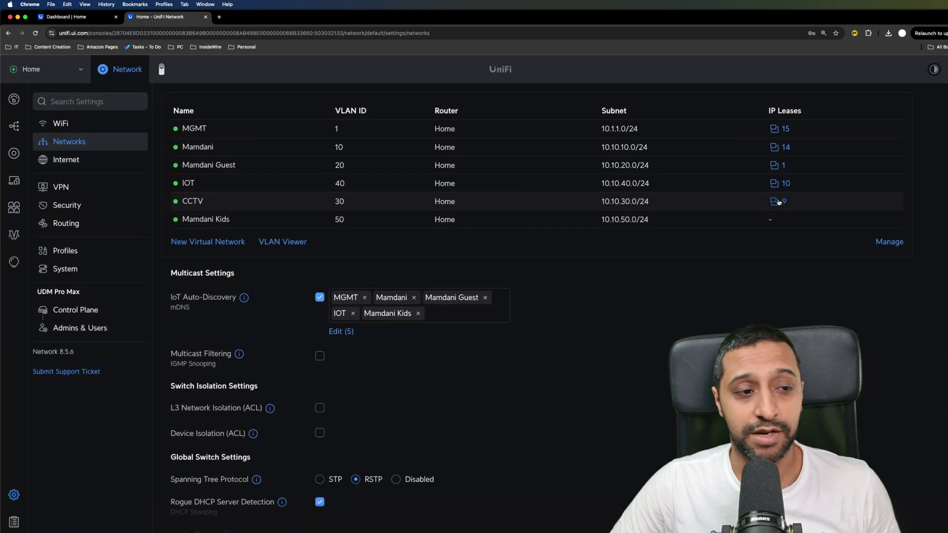
{"action": "left_click", "coordinate": [772, 202]}
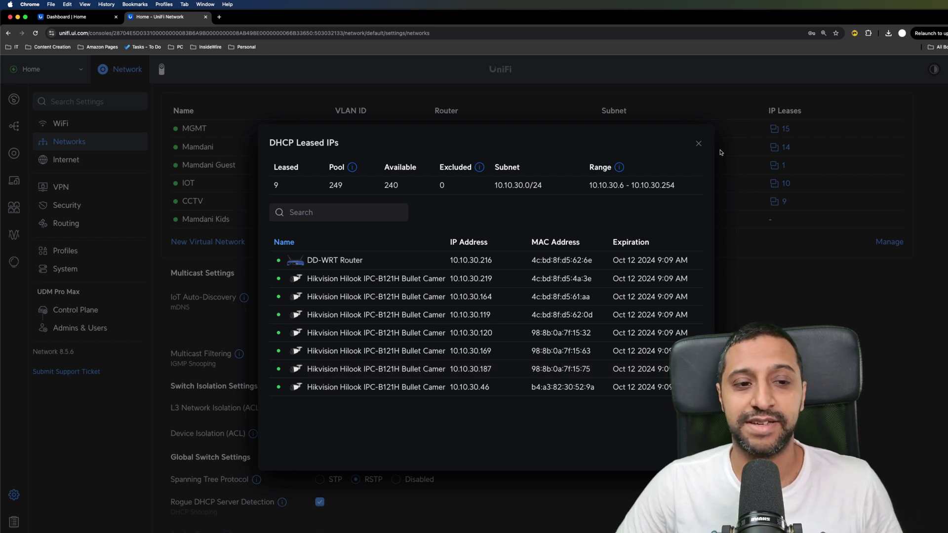
{"action": "left_click", "coordinate": [697, 144]}
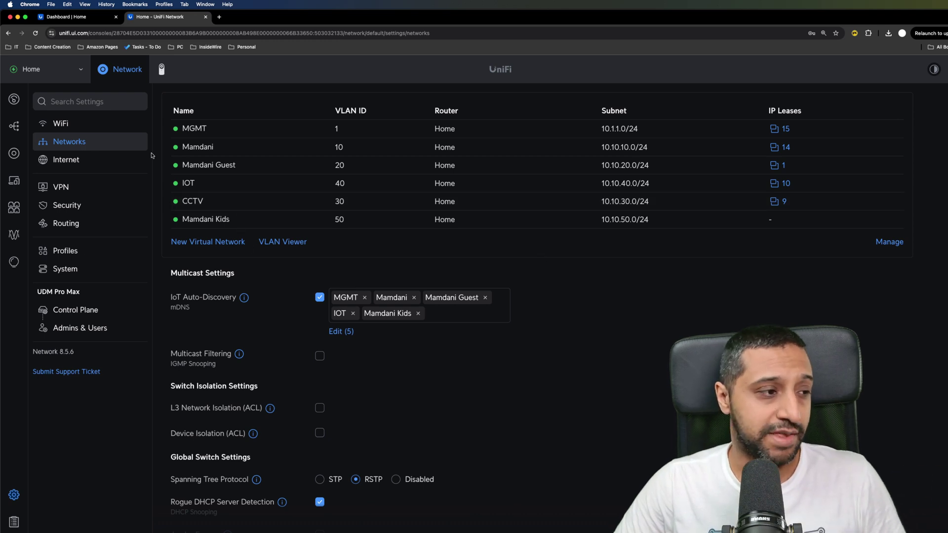
Start a new WiFi network named "No Internet Access" and enter its WiFi password.
{"action": "left_click", "coordinate": [81, 124]}
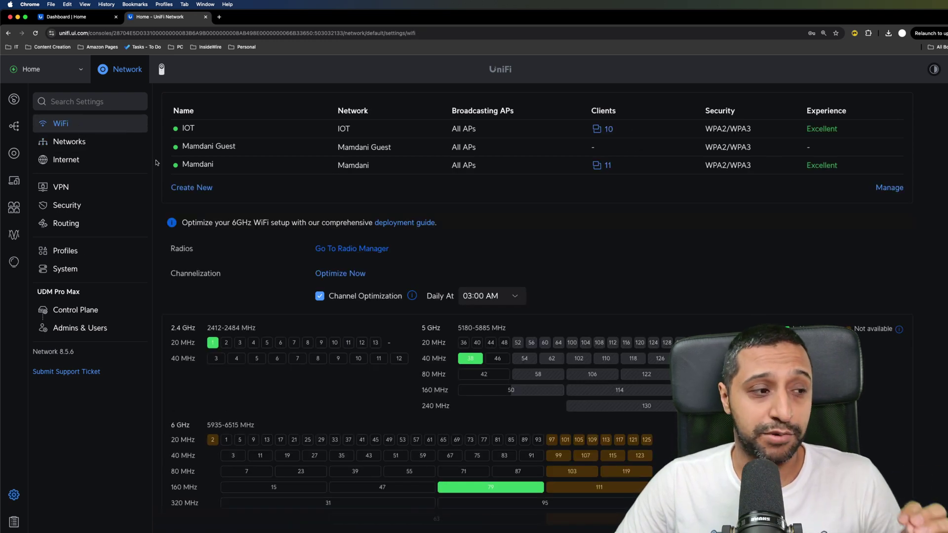
{"action": "left_click", "coordinate": [198, 188]}
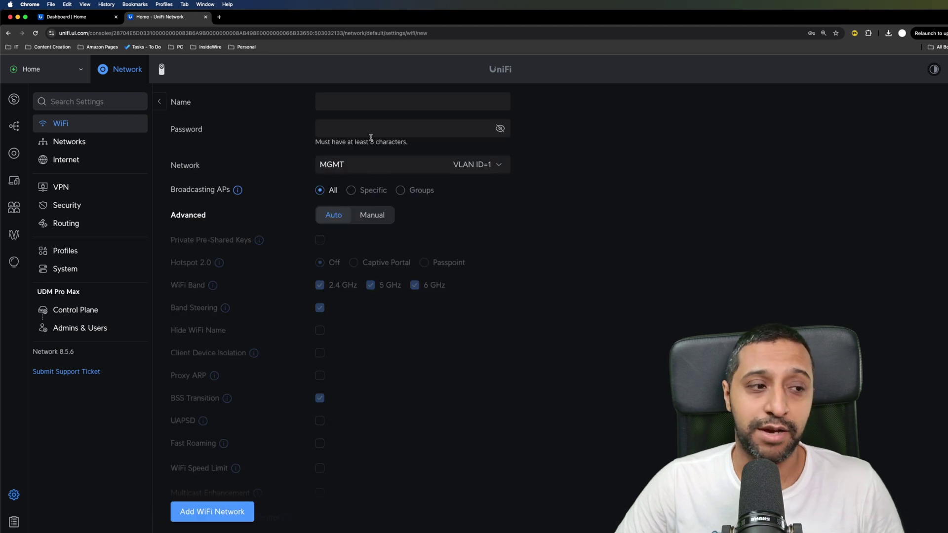
{"action": "left_click", "coordinate": [372, 106]}
{"action": "type", "text": "No Inte"}
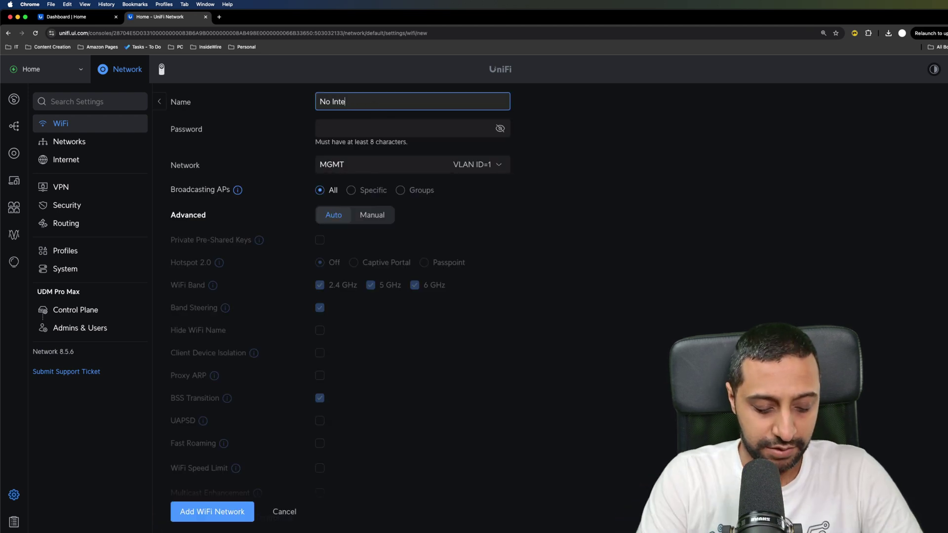
{"action": "type", "text": "rnet Access"}
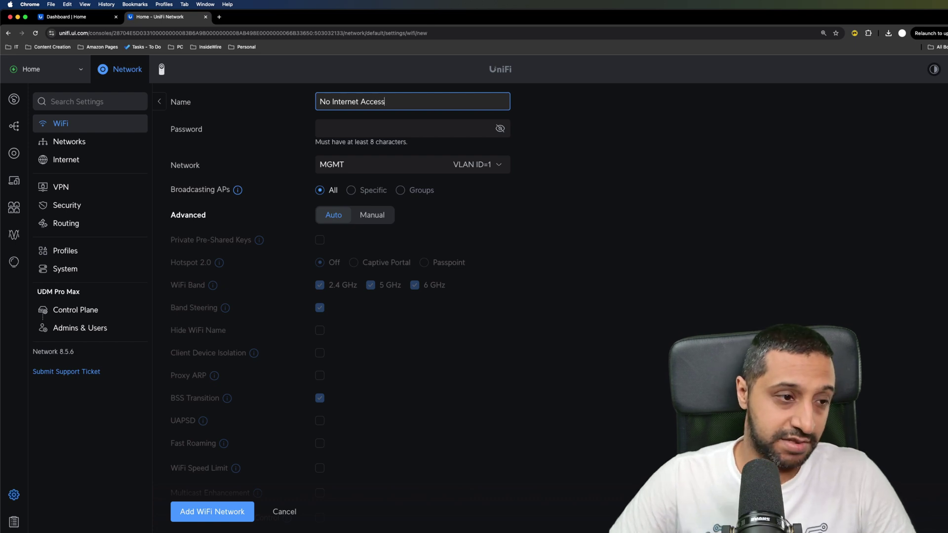
{"action": "left_click", "coordinate": [370, 123]}
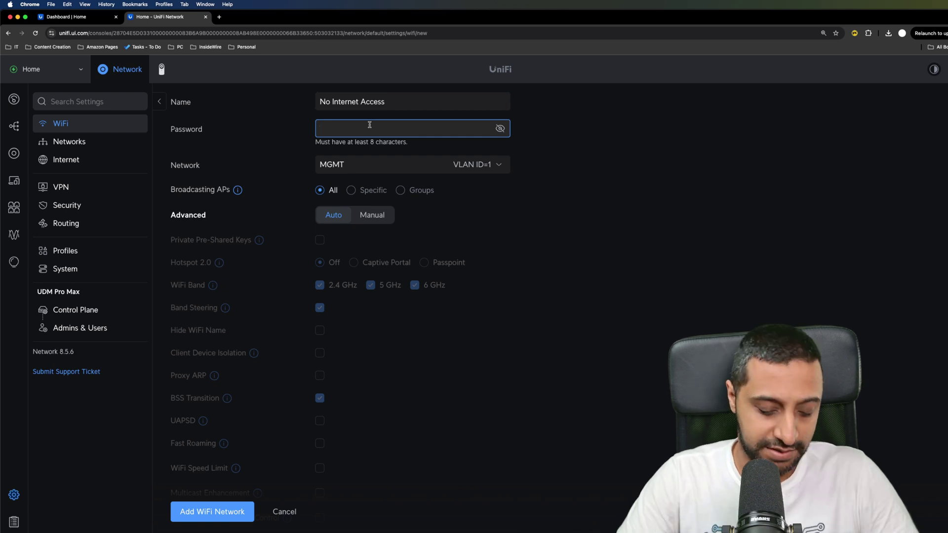
{"action": "type", "text": "••••••••"}
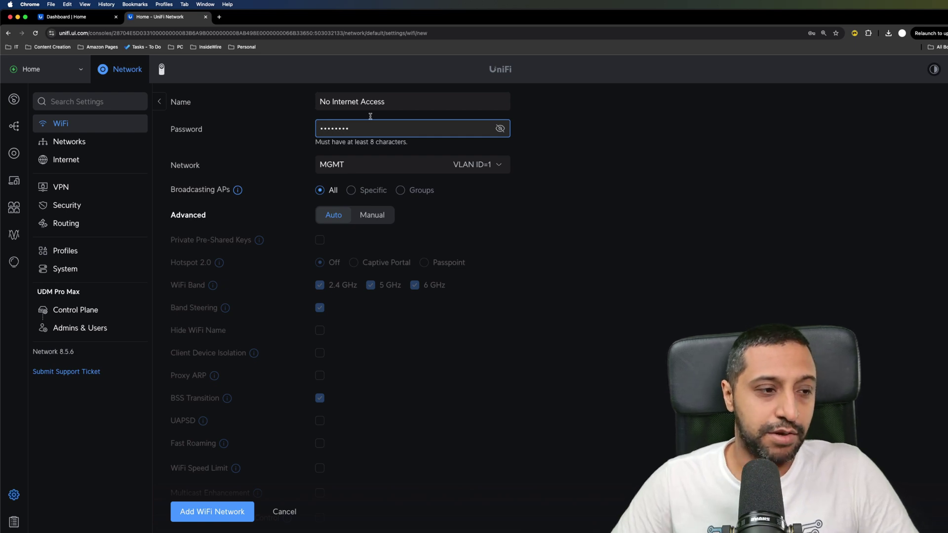
Assign the new WiFi to the CCTV network (VLAN ID 30) and set its advanced options to manual.
{"action": "left_click", "coordinate": [467, 163]}
{"action": "scroll", "coordinate": [382, 227], "scroll_direction": "down", "scroll_amount": 1}
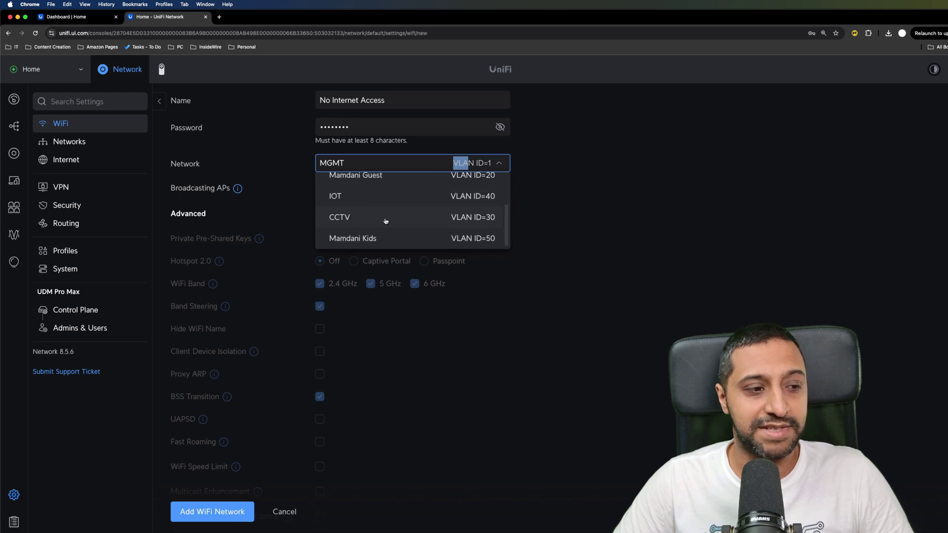
{"action": "left_click", "coordinate": [387, 218]}
{"action": "left_click", "coordinate": [377, 214]}
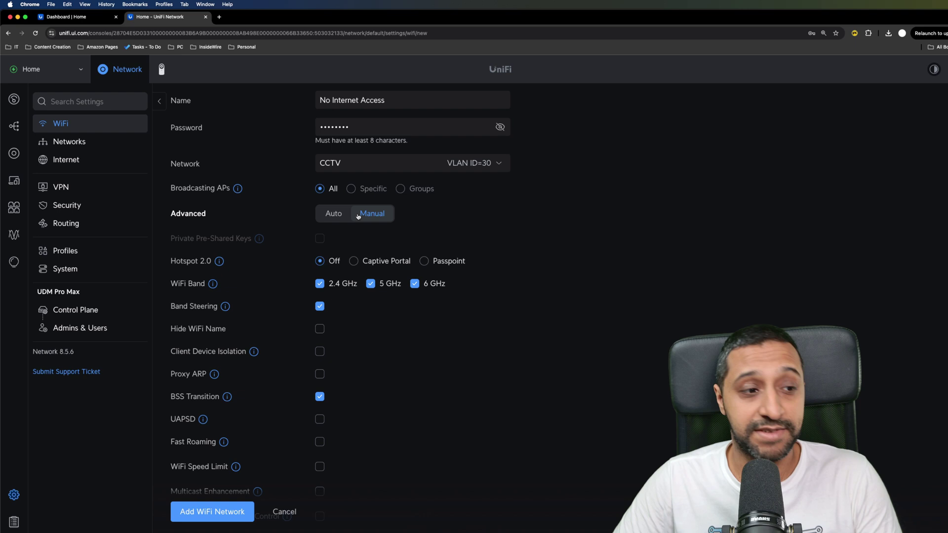
Exclude the 6 GHz band from the new WiFi network and hide its WiFi name.
{"action": "mouse_move", "coordinate": [409, 190]}
{"action": "mouse_move", "coordinate": [376, 196]}
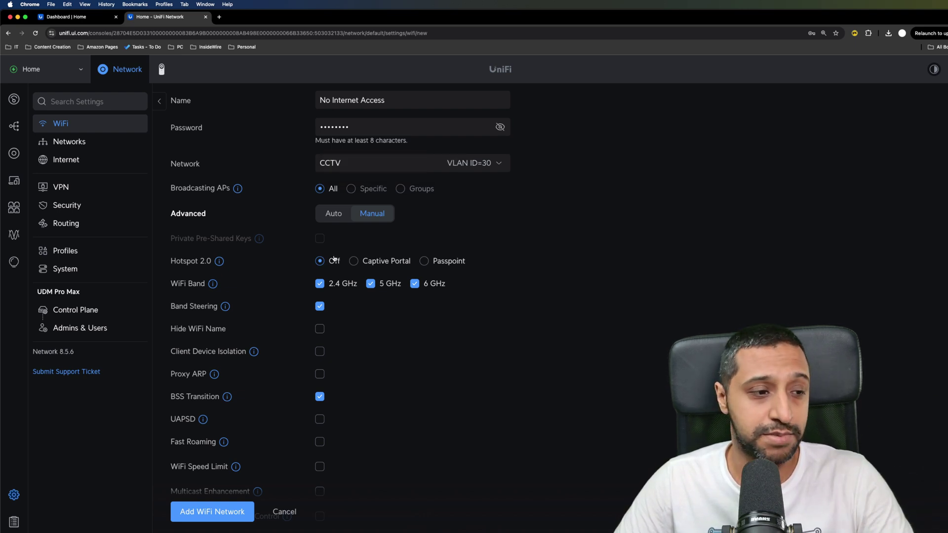
{"action": "left_click", "coordinate": [425, 285]}
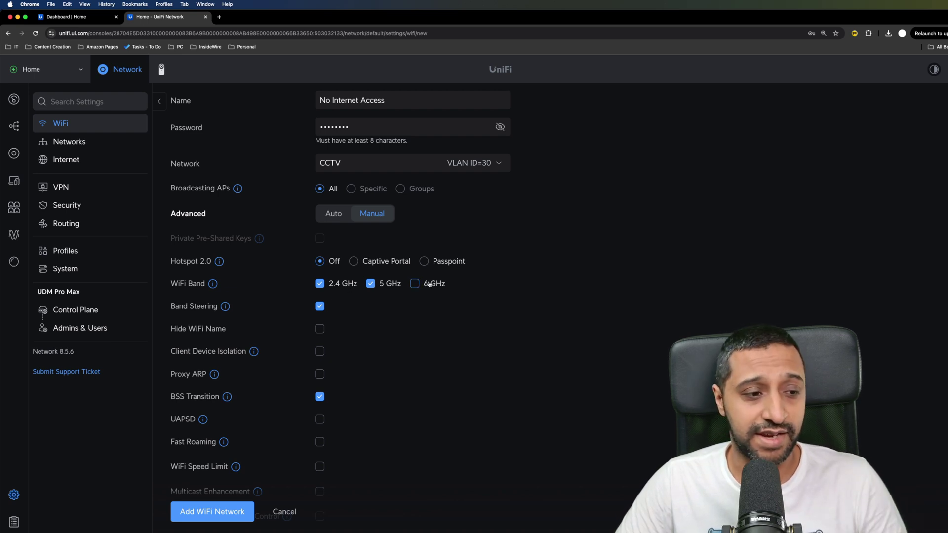
{"action": "scroll", "coordinate": [395, 341], "scroll_direction": "down", "scroll_amount": 2}
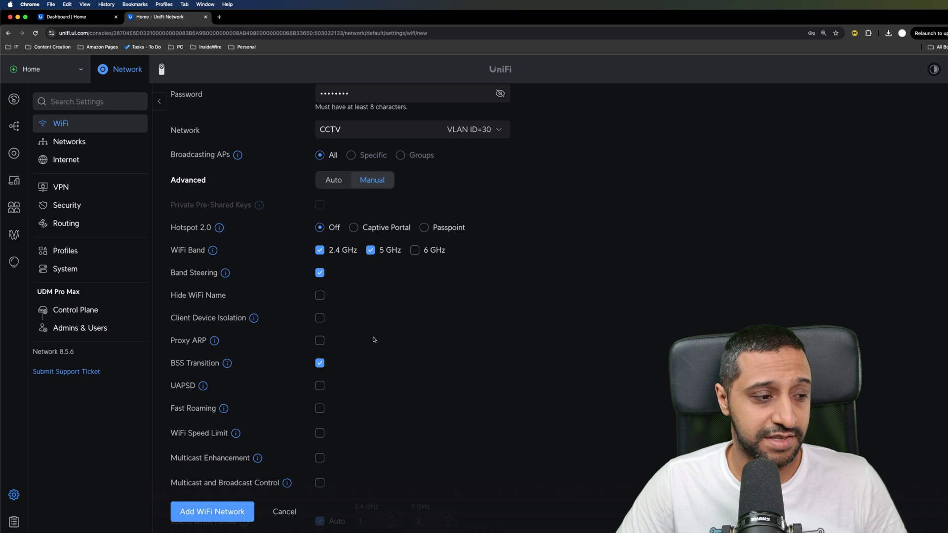
{"action": "left_click", "coordinate": [320, 283]}
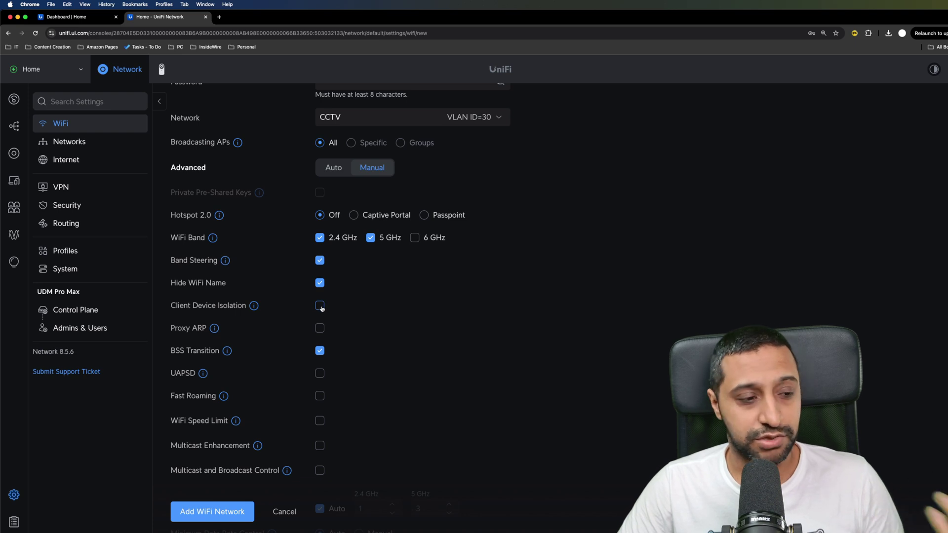
Add the WiFi network, keeping the remaining advanced options at their defaults.
{"action": "scroll", "coordinate": [322, 321], "scroll_direction": "down", "scroll_amount": 3}
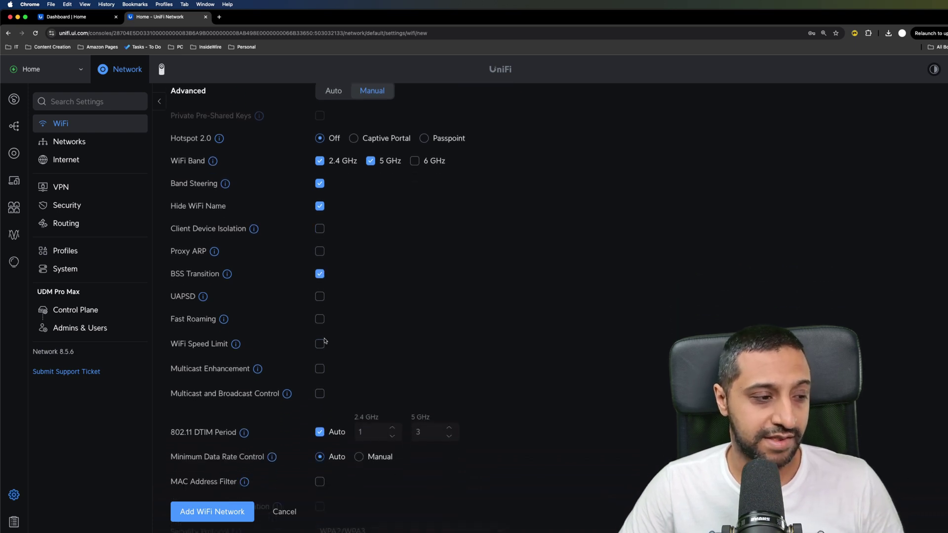
{"action": "scroll", "coordinate": [324, 340], "scroll_direction": "down", "scroll_amount": 3}
{"action": "scroll", "coordinate": [341, 345], "scroll_direction": "down", "scroll_amount": 5}
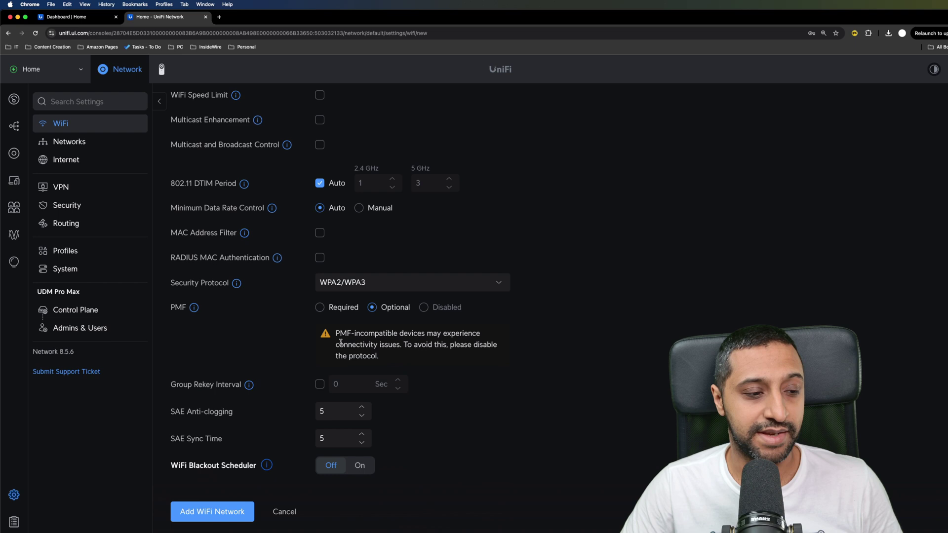
{"action": "left_click", "coordinate": [212, 514]}
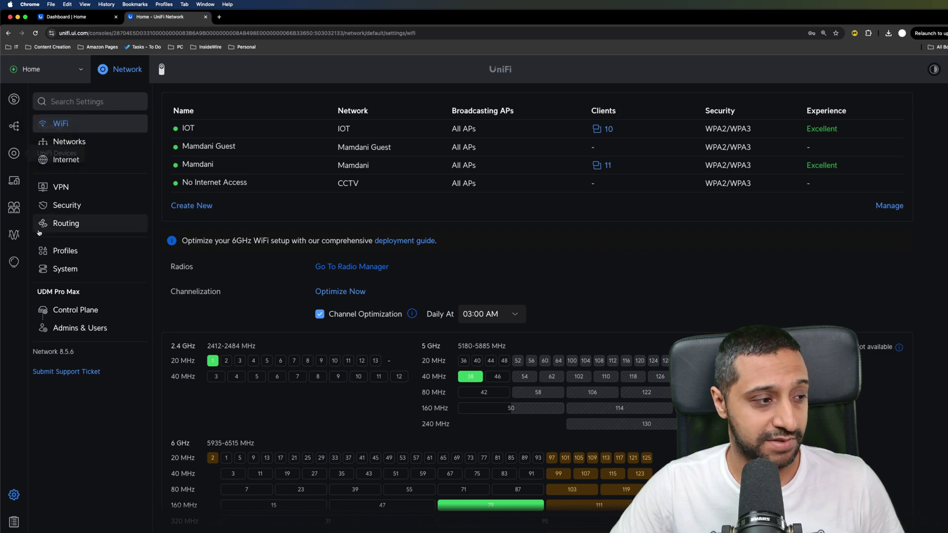
Examine the InterVLAN DROP rule among the traffic and firewall rules.
{"action": "left_click", "coordinate": [102, 208]}
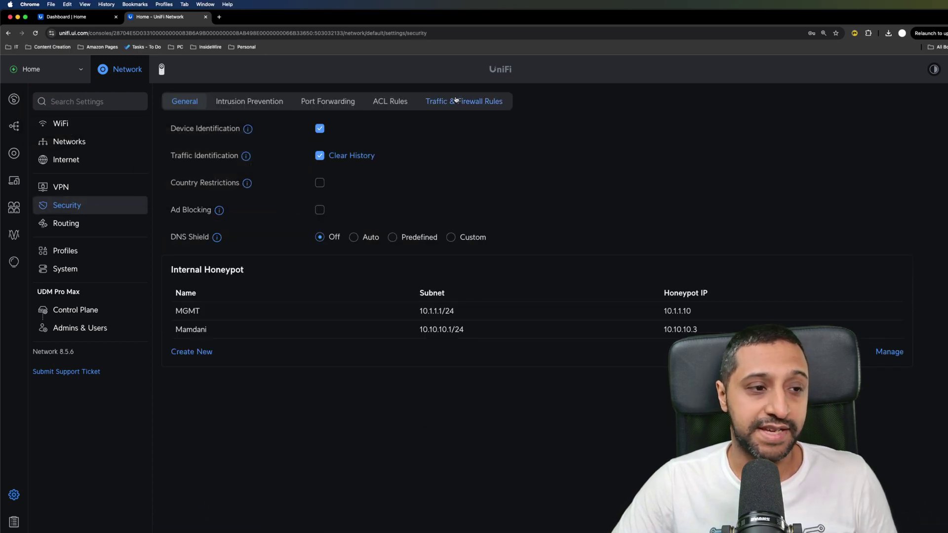
{"action": "left_click", "coordinate": [452, 105]}
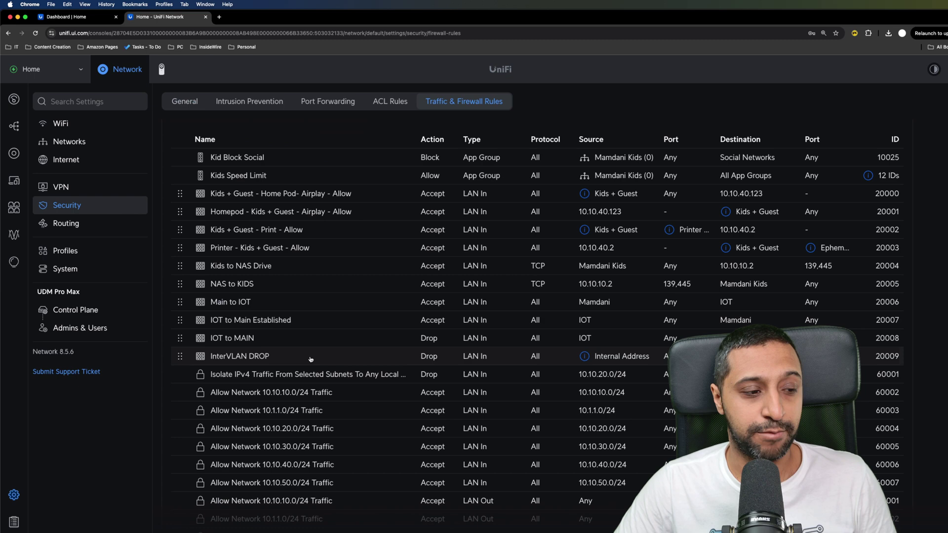
{"action": "left_click", "coordinate": [311, 409]}
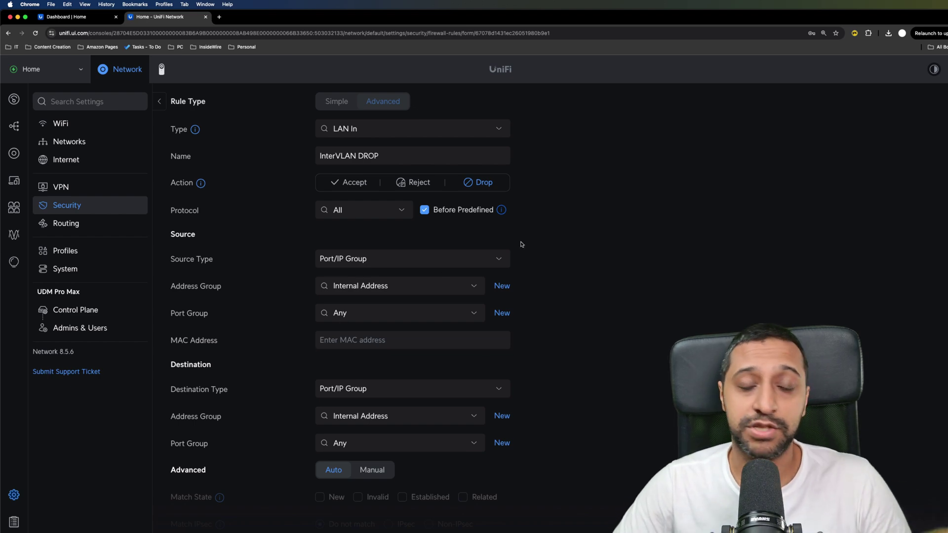
{"action": "left_click", "coordinate": [160, 100]}
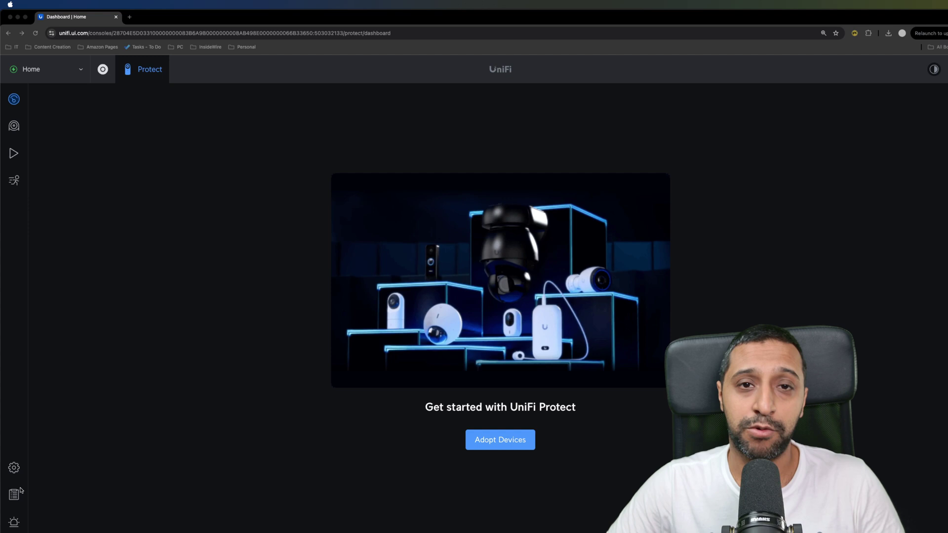
Review the Protect application's recording, storage and system settings.
{"action": "left_click", "coordinate": [10, 469]}
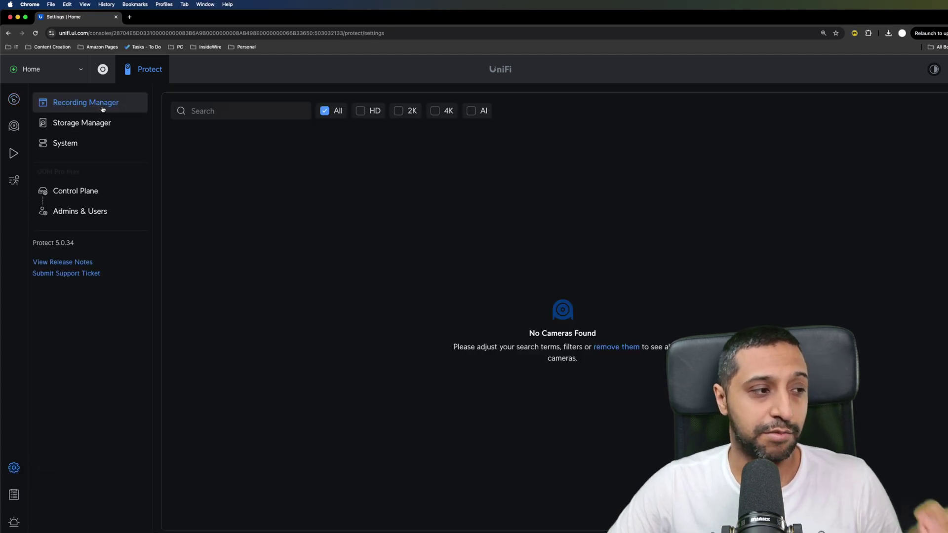
{"action": "left_click", "coordinate": [94, 132]}
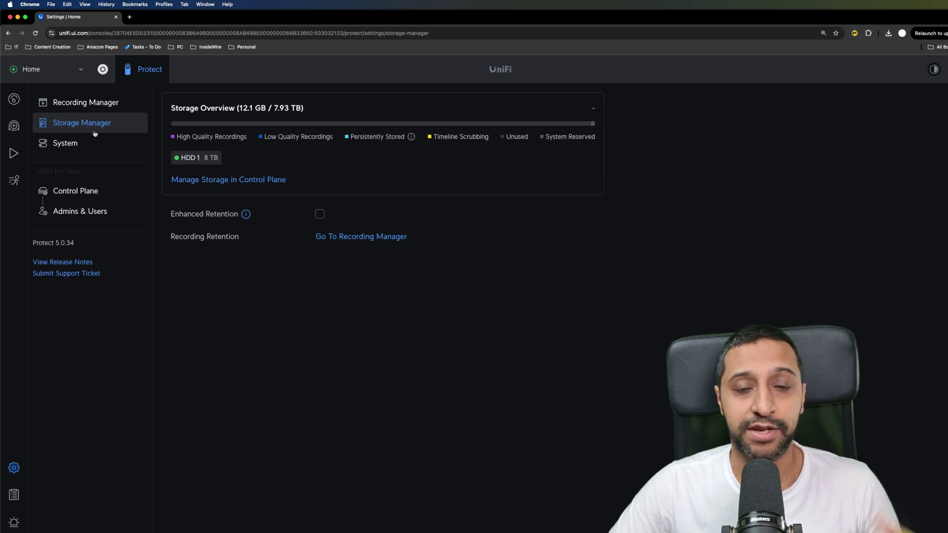
{"action": "left_click", "coordinate": [72, 149]}
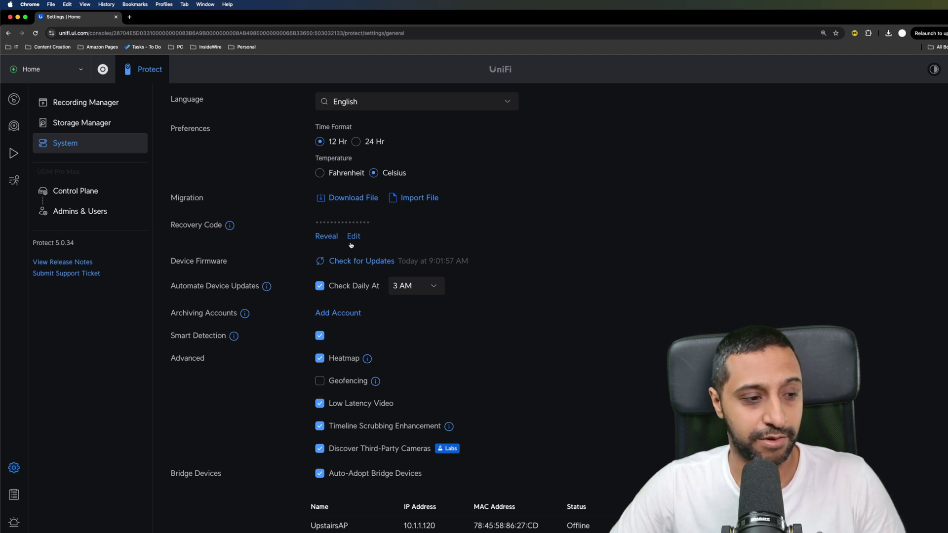
{"action": "scroll", "coordinate": [441, 271], "scroll_direction": "down", "scroll_amount": 1}
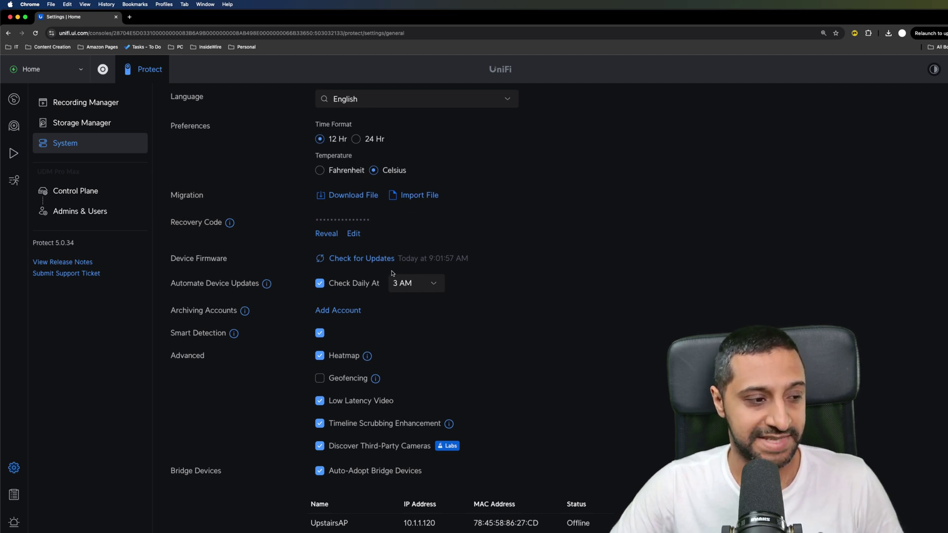
{"action": "left_click", "coordinate": [359, 287]}
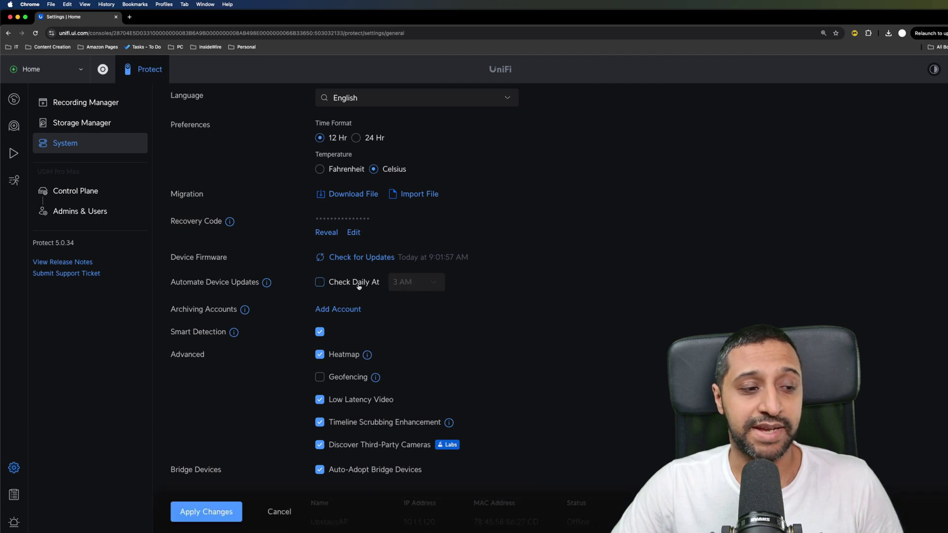
{"action": "left_click", "coordinate": [359, 286]}
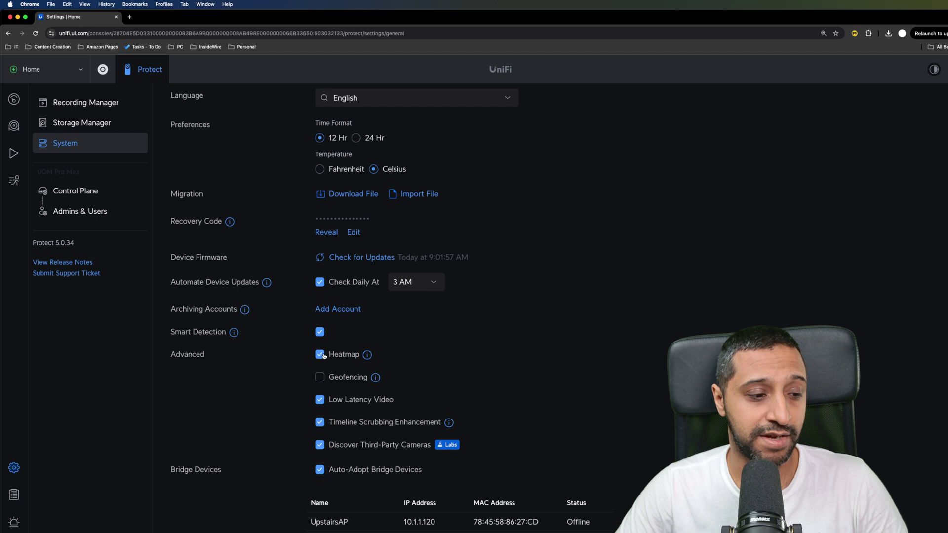
{"action": "left_click", "coordinate": [320, 377]}
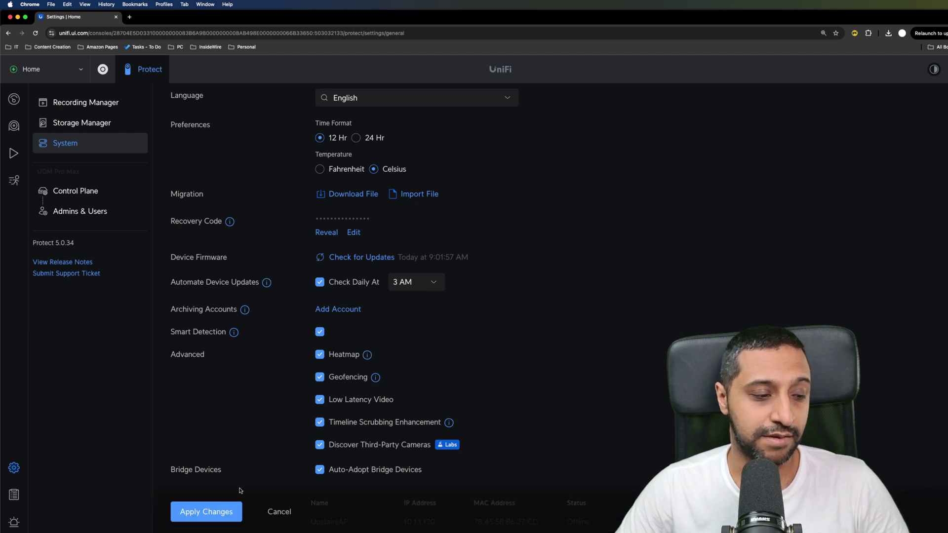
{"action": "left_click", "coordinate": [279, 512]}
{"action": "mouse_move", "coordinate": [376, 378]}
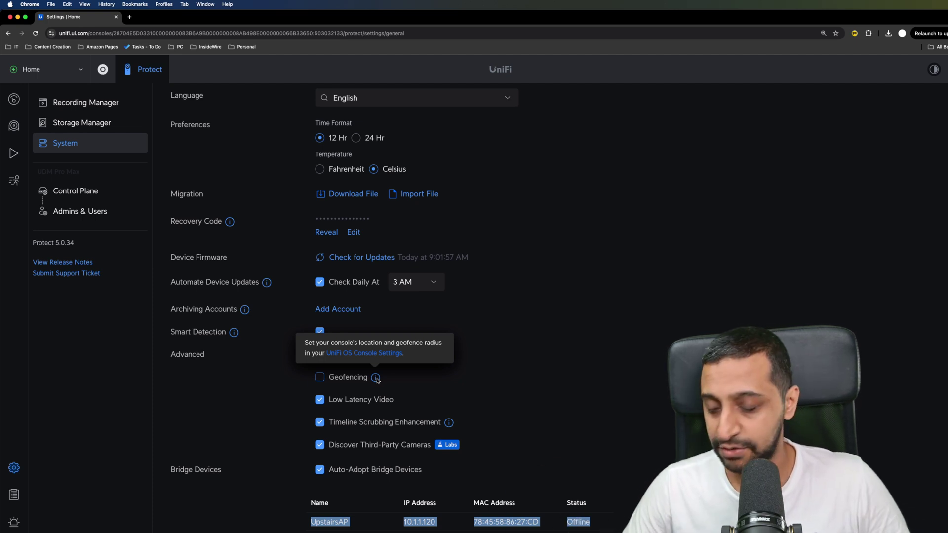
{"action": "left_click", "coordinate": [371, 406]}
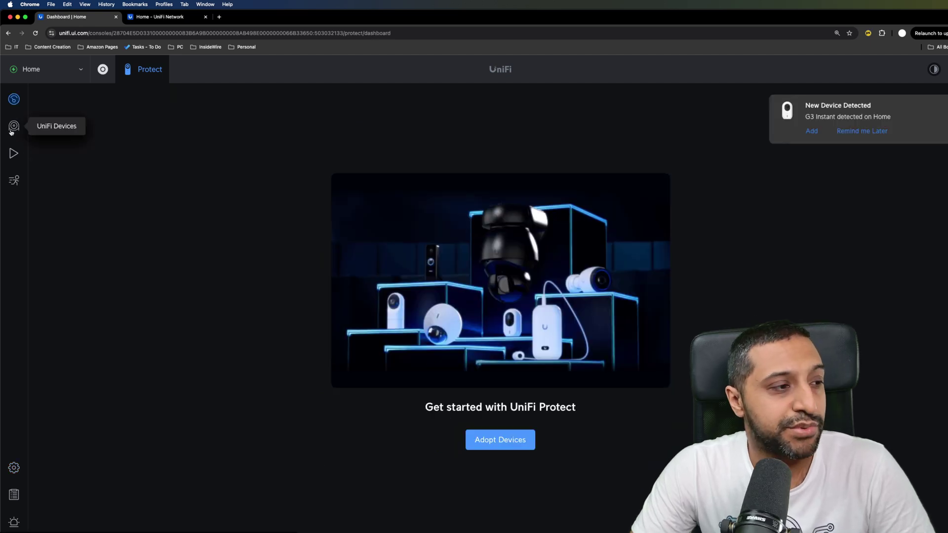
Adopt both G3 Instant cameras, the G4 Doorbell Pro and the G4 Instant into Protect.
{"action": "left_click", "coordinate": [12, 129]}
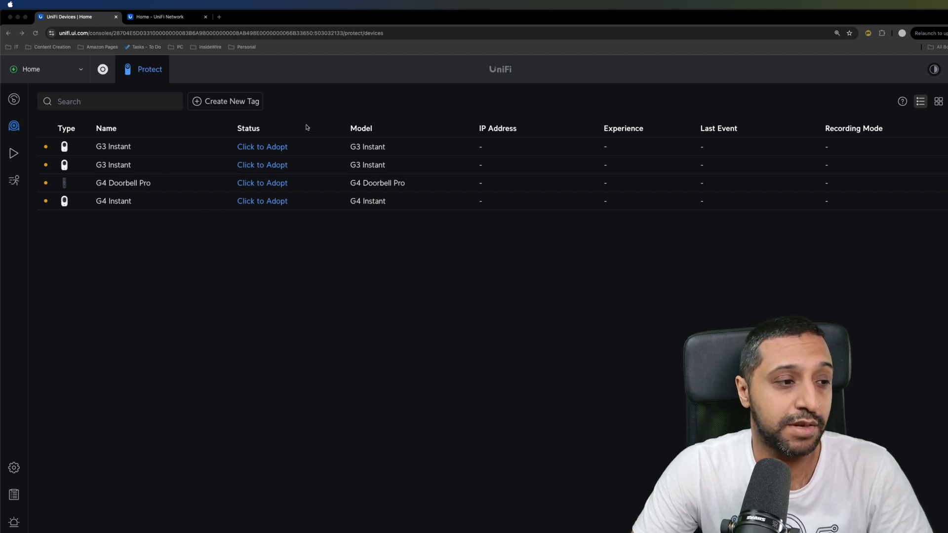
{"action": "left_click", "coordinate": [284, 146]}
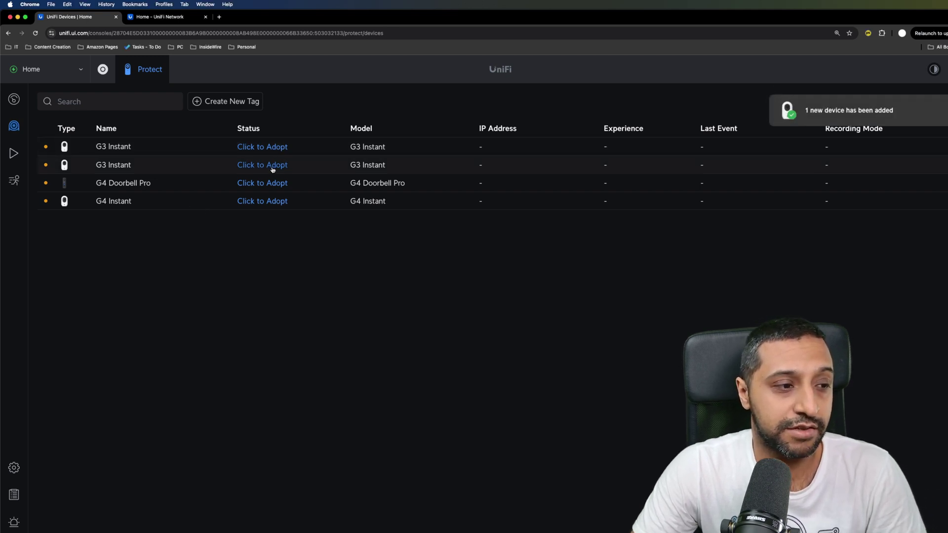
{"action": "left_click", "coordinate": [272, 166]}
{"action": "left_click", "coordinate": [271, 184]}
{"action": "left_click", "coordinate": [261, 148]}
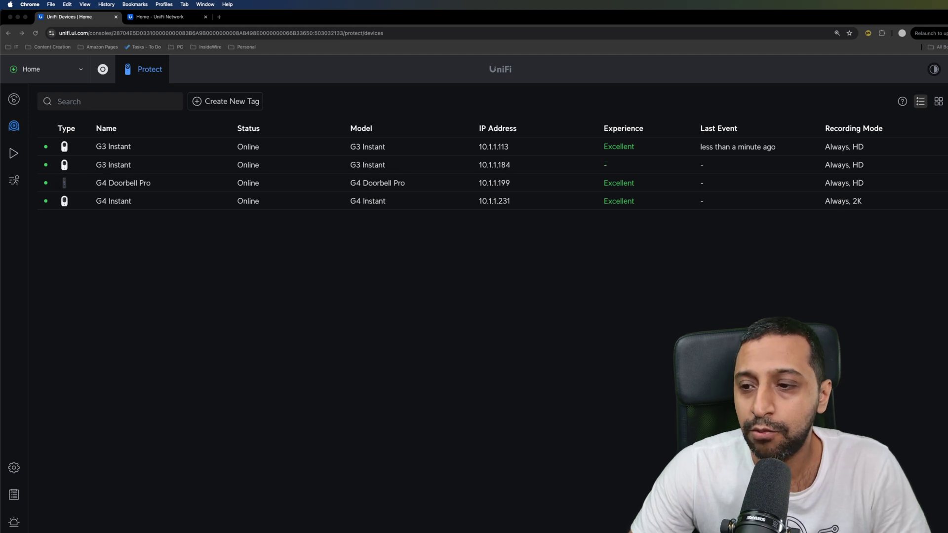
Check the wired Hikvision cameras' addresses in UniFi Network and start Advanced Adoption in Protect with IP address 10.10.30.219.
{"action": "key", "text": "super+grave"}
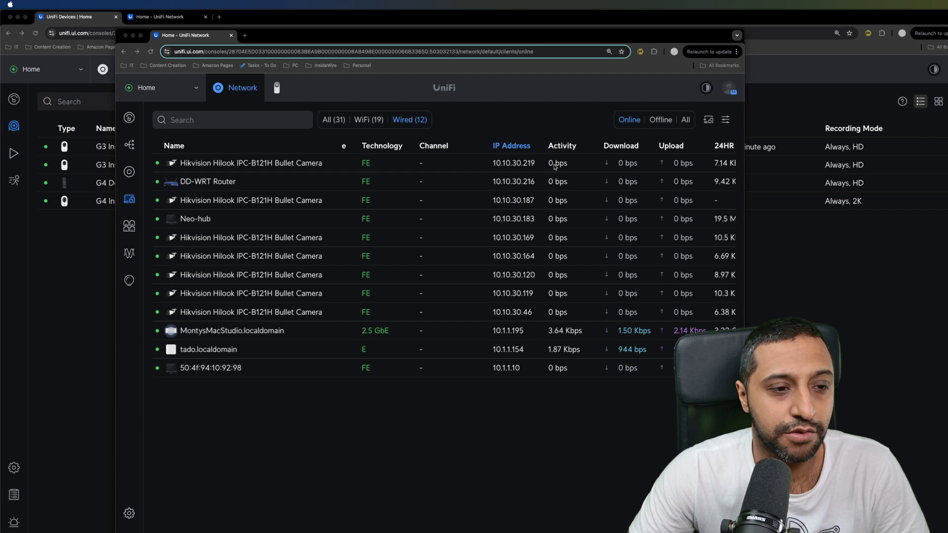
{"action": "key", "text": "super+m"}
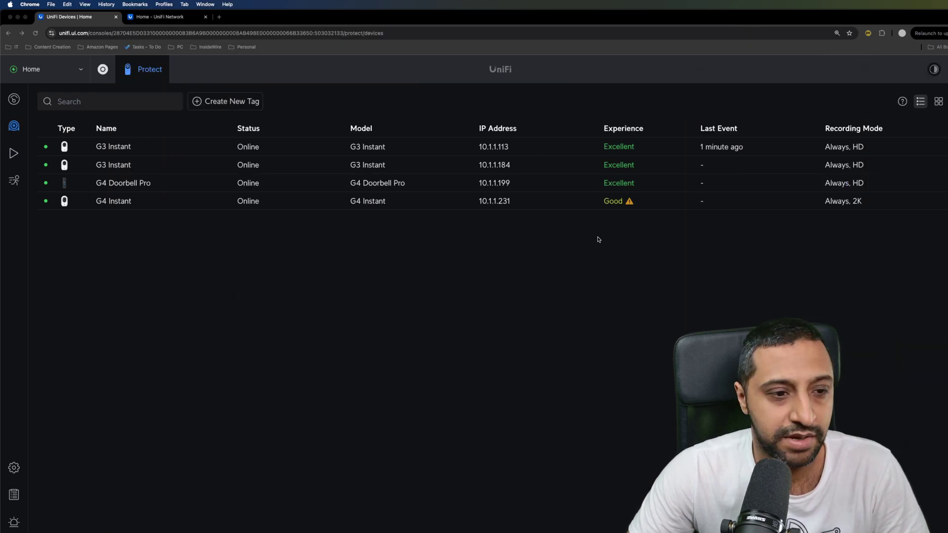
{"action": "left_click", "coordinate": [902, 101]}
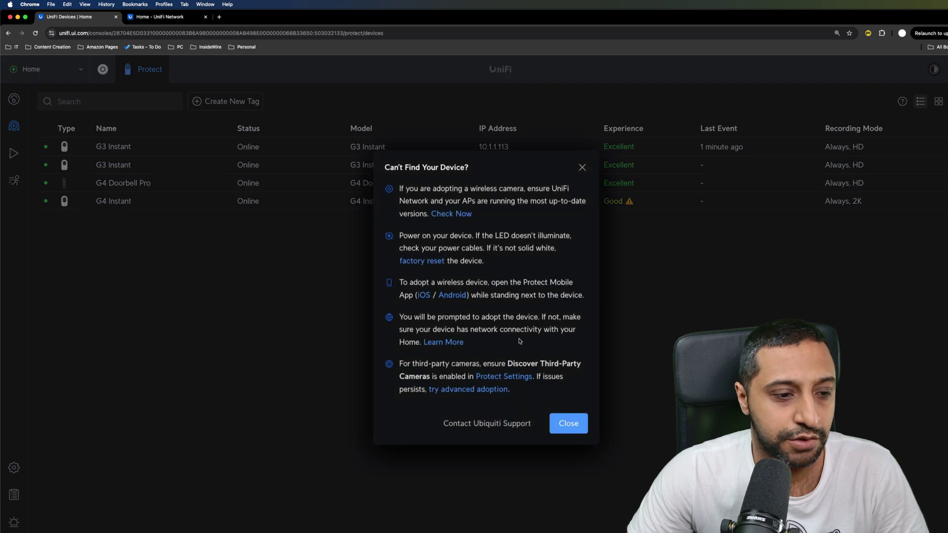
{"action": "left_click", "coordinate": [472, 388]}
{"action": "left_click", "coordinate": [470, 276]}
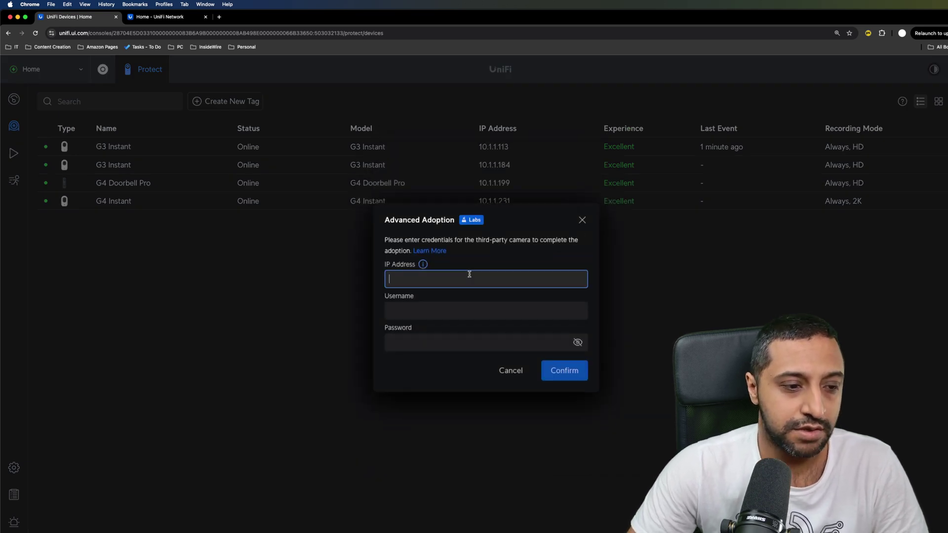
{"action": "type", "text": "10.10.30.219"}
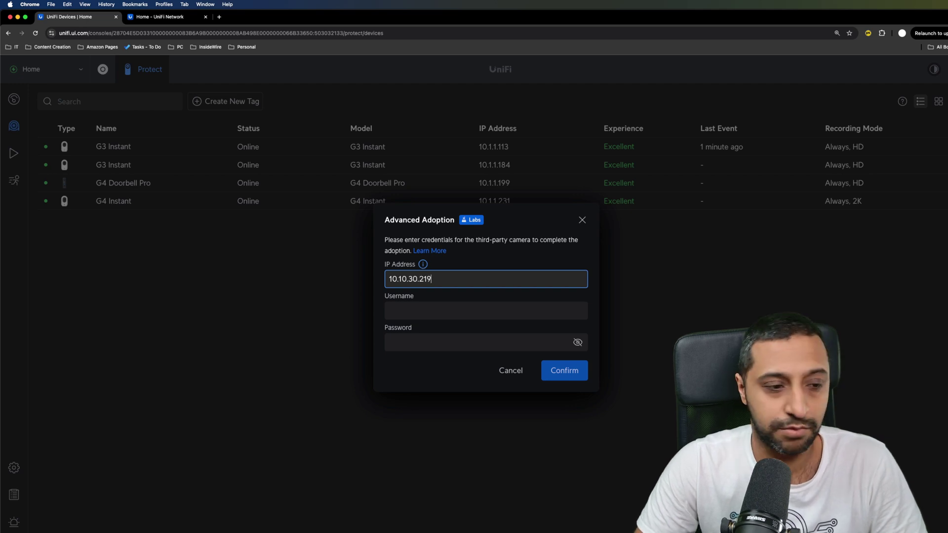
Enter the third-party camera's username and password, and confirm the advanced adoption.
{"action": "key", "text": "Tab"}
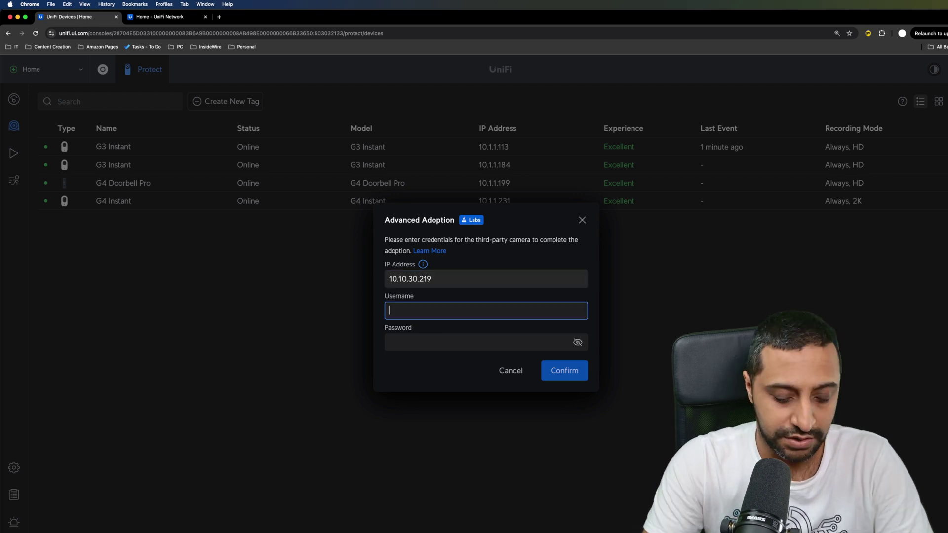
{"action": "type", "text": "monty"}
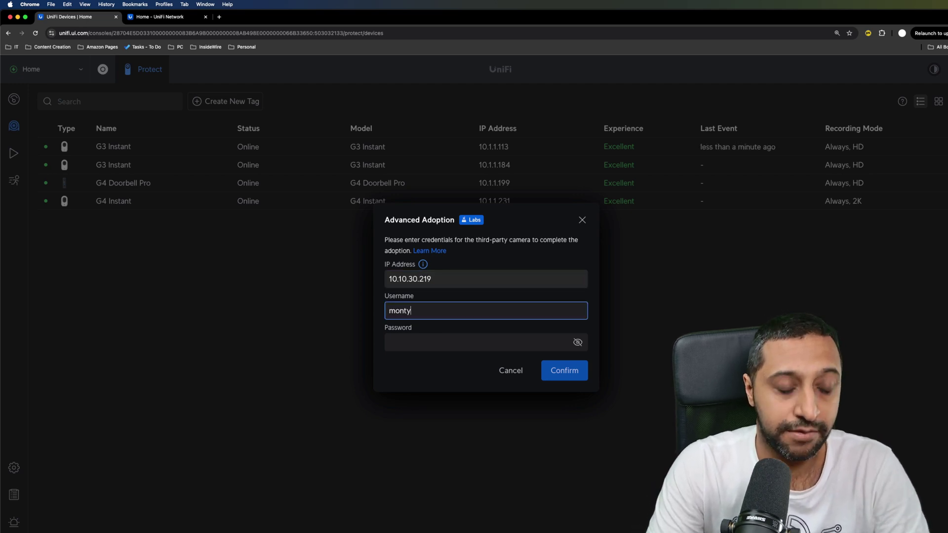
{"action": "key", "text": "Tab"}
{"action": "type", "text": "•••••"}
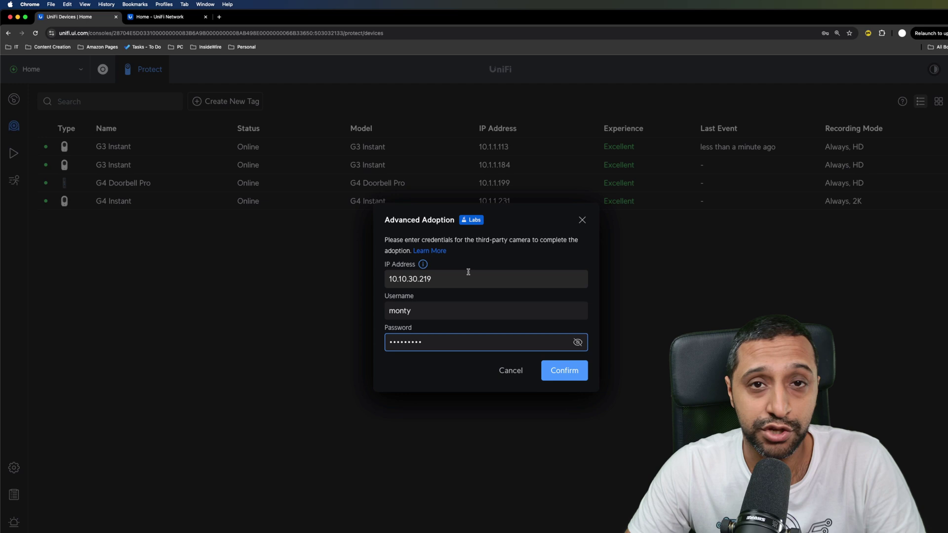
{"action": "left_click", "coordinate": [569, 377]}
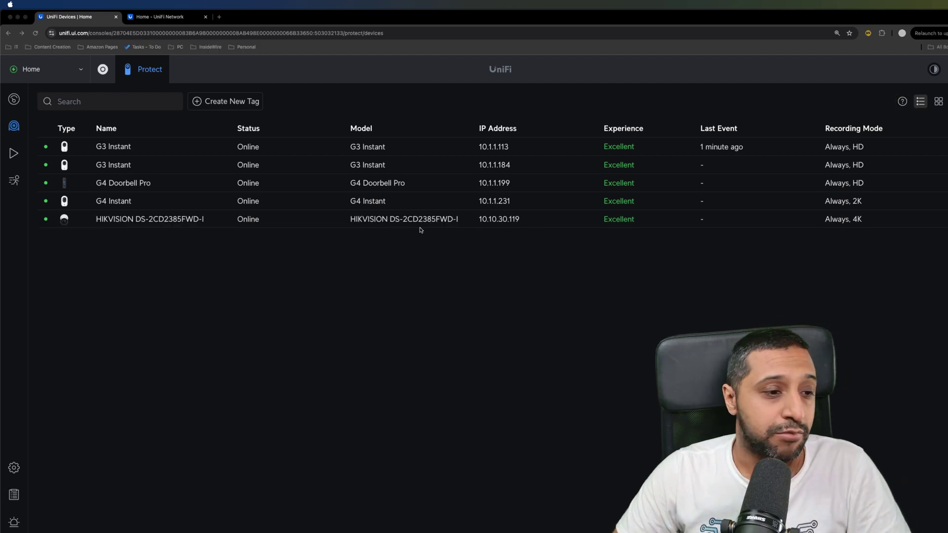
Review the HIKVISION DS-2CD2385FWD-I camera's recording options, settings and overview.
{"action": "left_click", "coordinate": [418, 221]}
{"action": "left_click", "coordinate": [859, 124]}
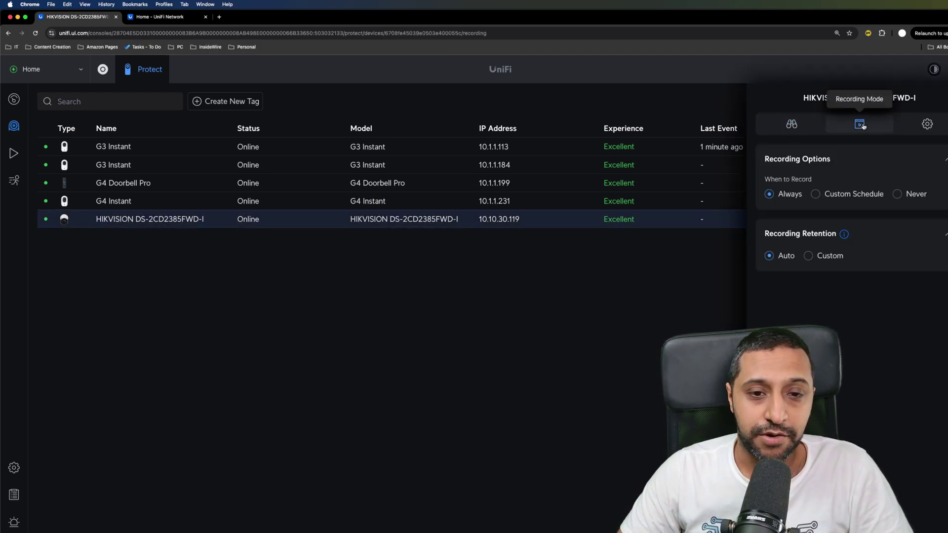
{"action": "left_click", "coordinate": [929, 124]}
{"action": "left_click", "coordinate": [860, 124]}
{"action": "left_click", "coordinate": [792, 124]}
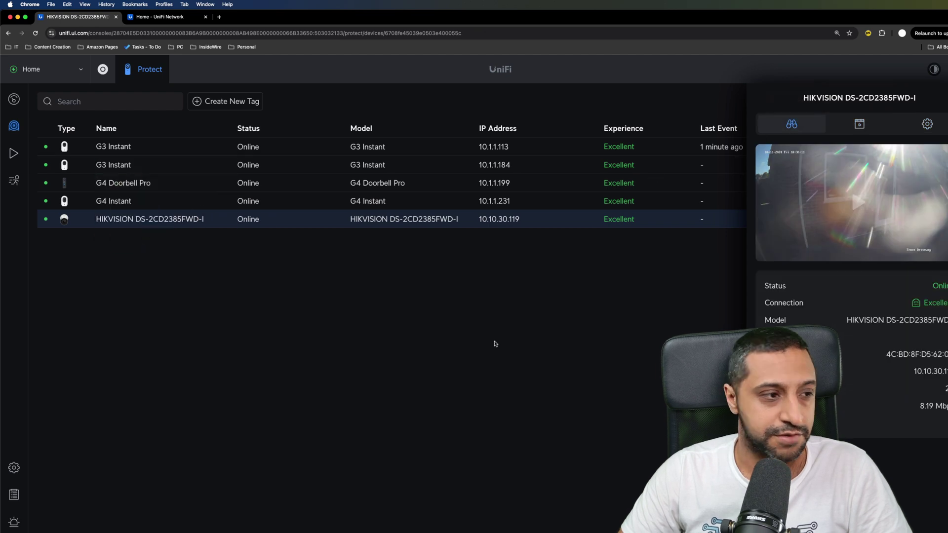
{"action": "key", "text": "Escape"}
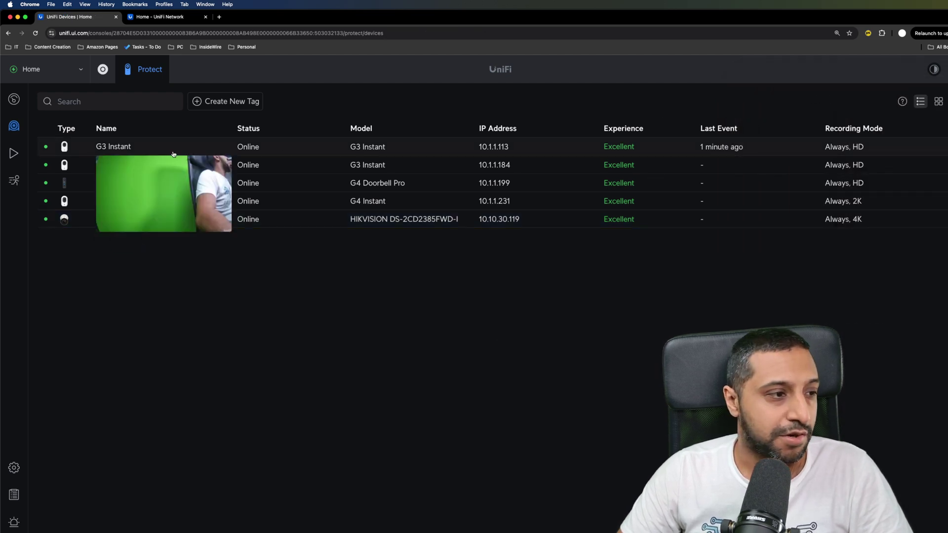
Examine the first G3 Instant's overview and recording options, including motion events, recording quality and overlay information.
{"action": "left_click", "coordinate": [173, 154]}
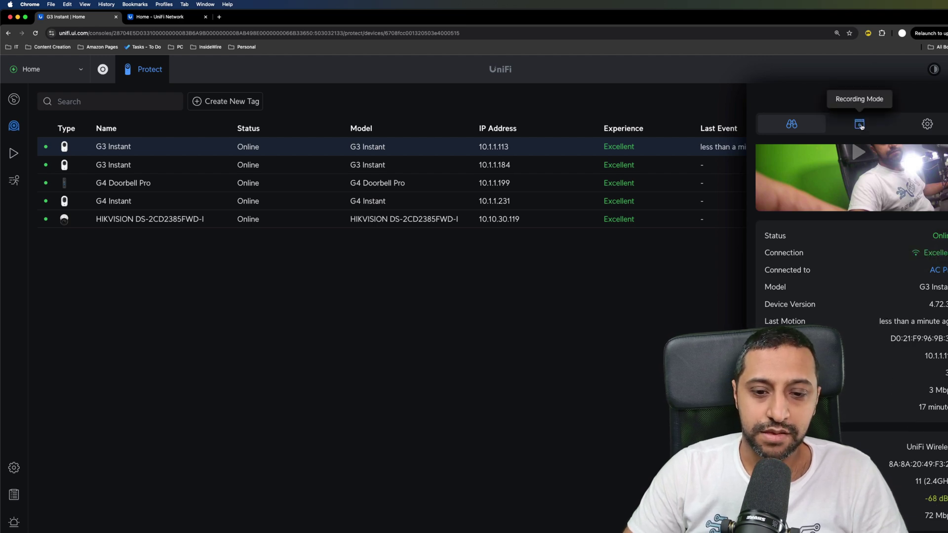
{"action": "left_click", "coordinate": [859, 124]}
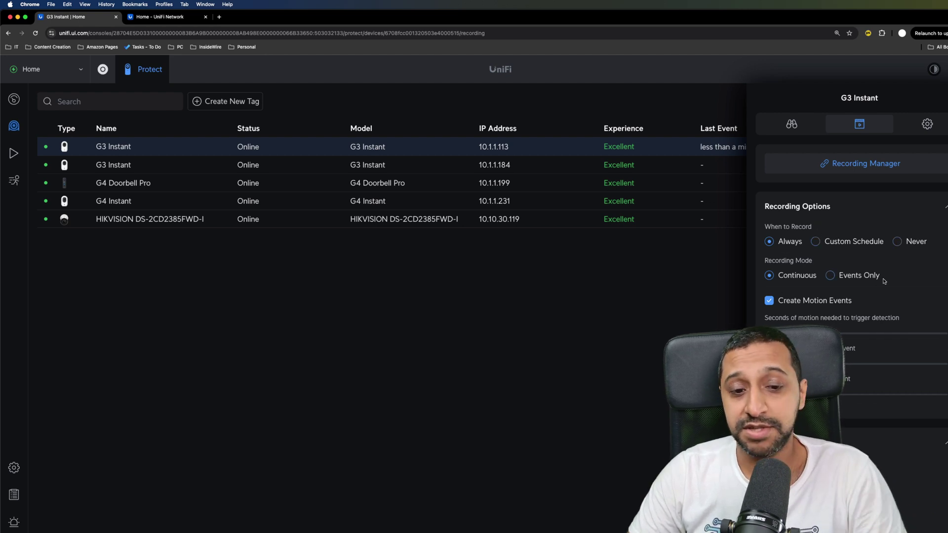
{"action": "scroll", "coordinate": [854, 303], "scroll_direction": "down", "scroll_amount": 3}
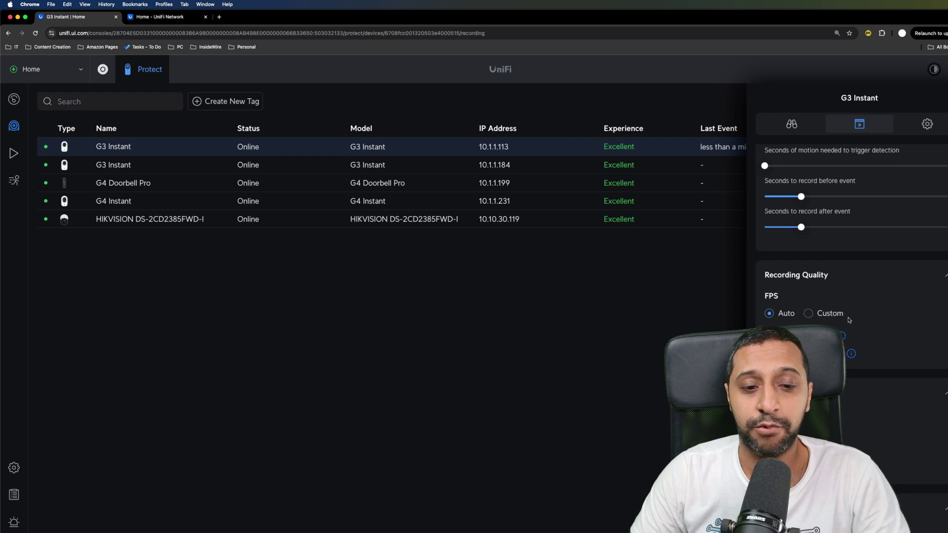
{"action": "scroll", "coordinate": [851, 306], "scroll_direction": "up", "scroll_amount": 3}
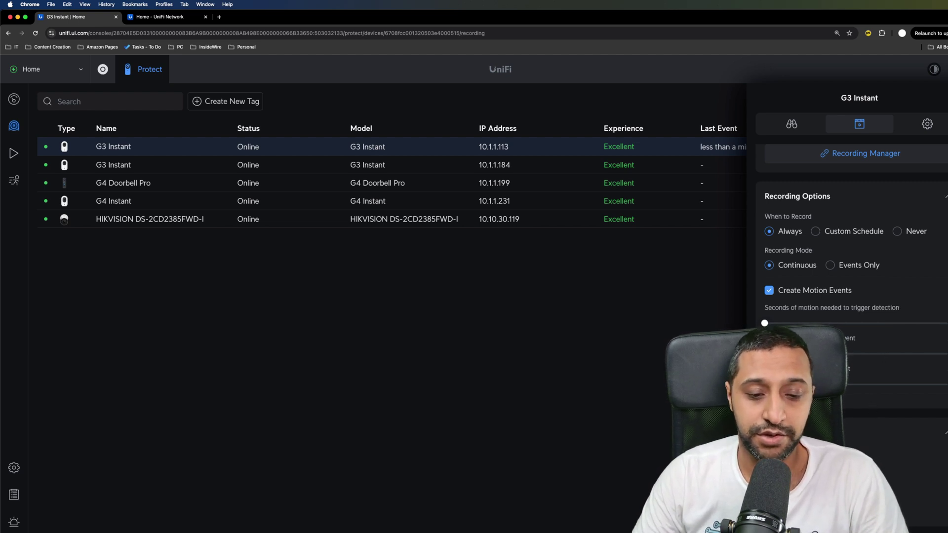
{"action": "scroll", "coordinate": [851, 223], "scroll_direction": "down", "scroll_amount": 3}
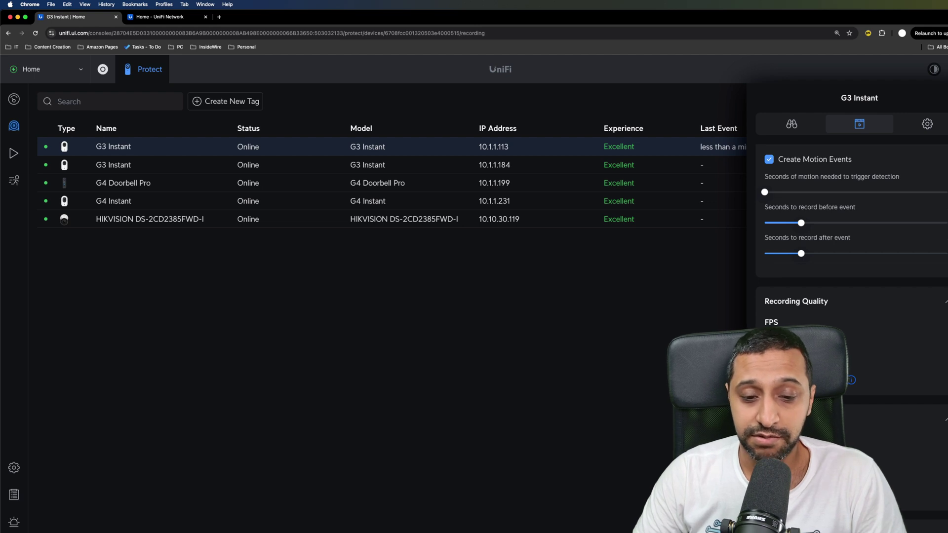
{"action": "scroll", "coordinate": [852, 222], "scroll_direction": "down", "scroll_amount": 3}
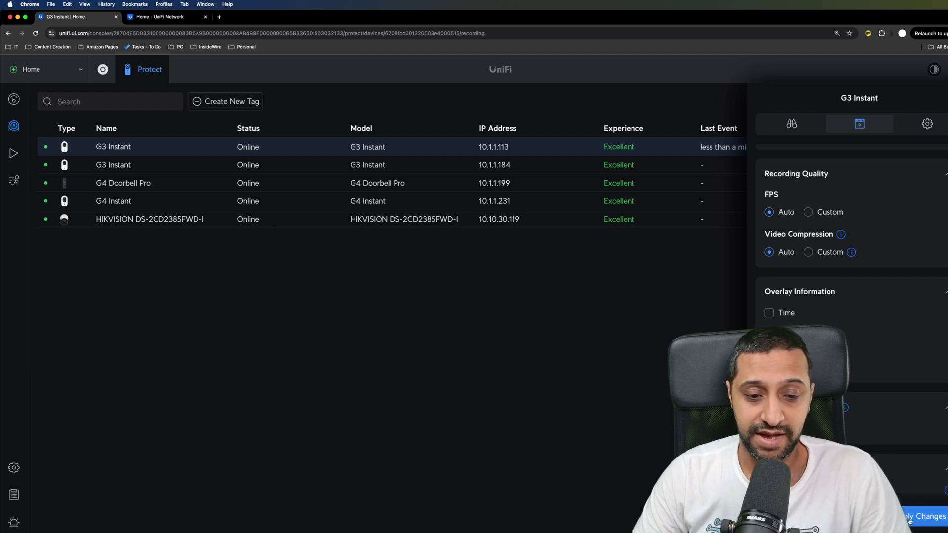
{"action": "scroll", "coordinate": [775, 303], "scroll_direction": "down", "scroll_amount": 1}
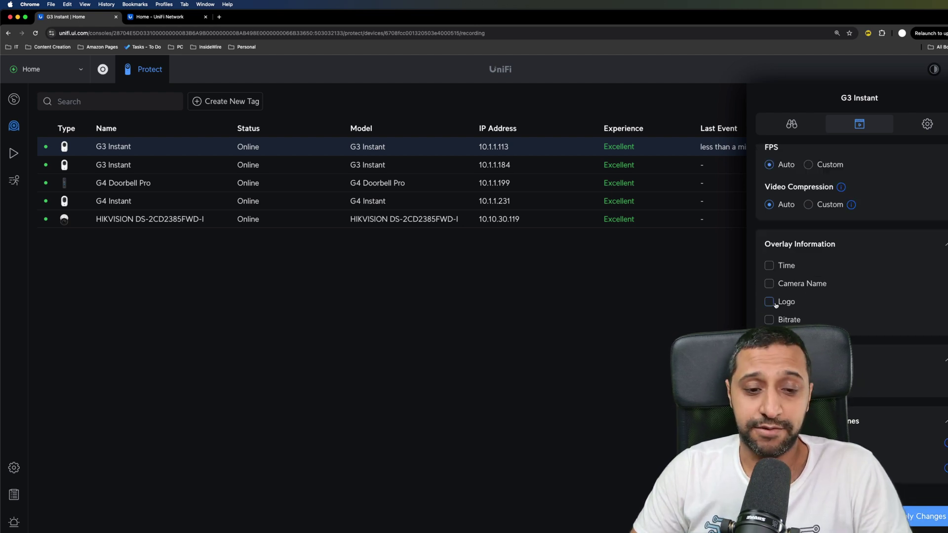
{"action": "scroll", "coordinate": [775, 304], "scroll_direction": "up", "scroll_amount": 1}
{"action": "scroll", "coordinate": [909, 418], "scroll_direction": "down", "scroll_amount": 1}
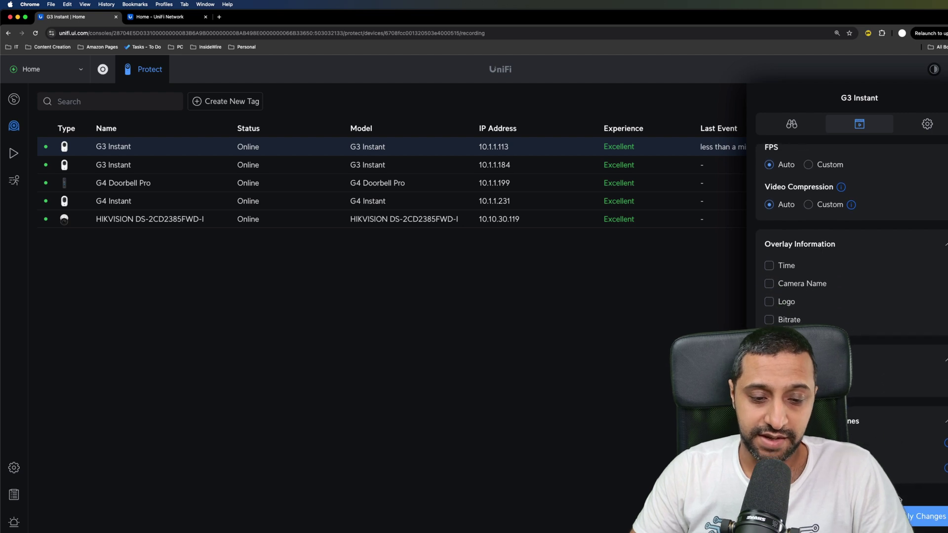
{"action": "scroll", "coordinate": [916, 516], "scroll_direction": "up", "scroll_amount": 2}
{"action": "scroll", "coordinate": [916, 517], "scroll_direction": "down", "scroll_amount": 1}
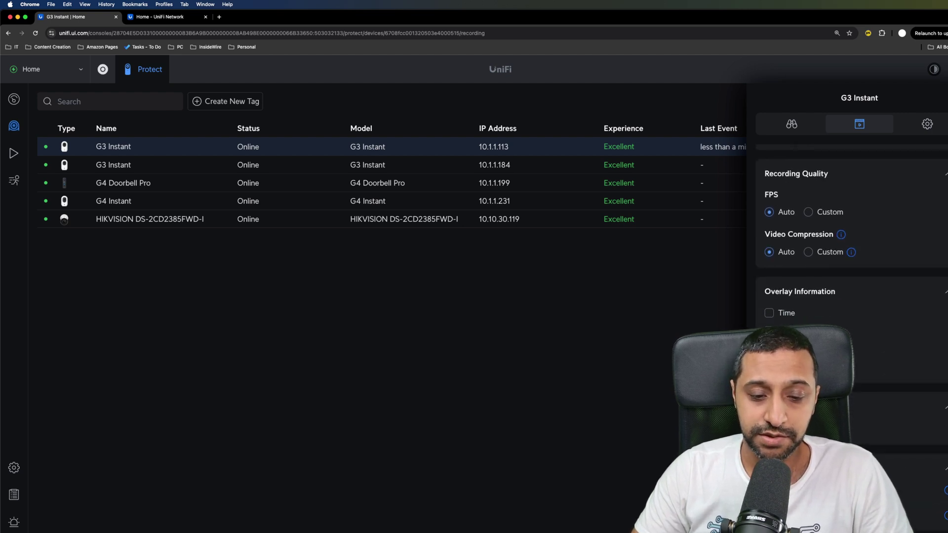
Try a custom recording retention in days for the first G3 Instant.
{"action": "left_click", "coordinate": [916, 516]}
{"action": "left_click", "coordinate": [908, 394]}
{"action": "scroll", "coordinate": [908, 394], "scroll_direction": "down", "scroll_amount": 2}
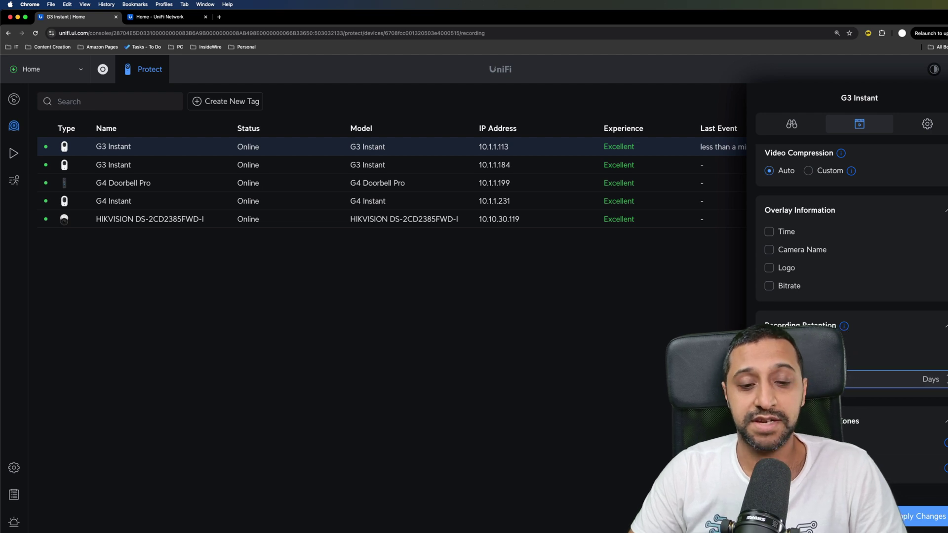
{"action": "scroll", "coordinate": [900, 428], "scroll_direction": "up", "scroll_amount": 2}
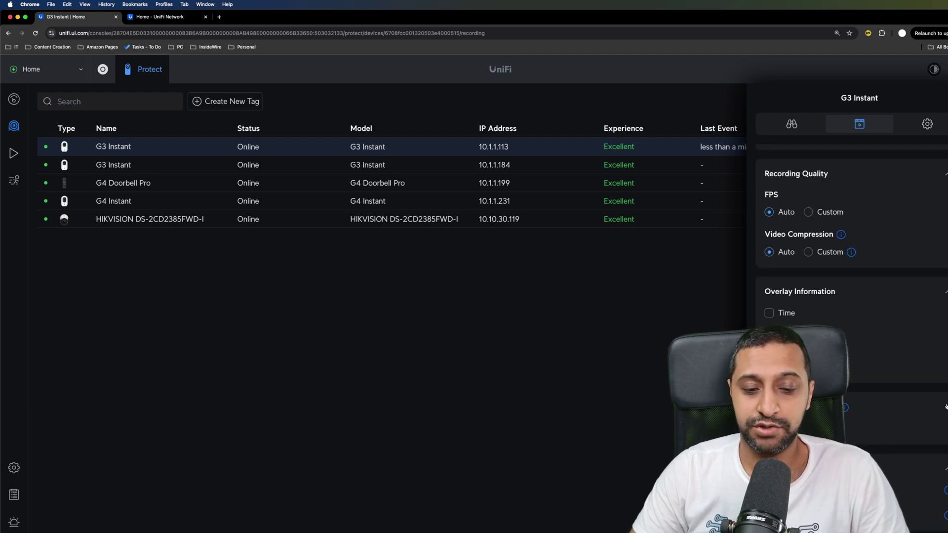
{"action": "scroll", "coordinate": [851, 247], "scroll_direction": "up", "scroll_amount": 3}
Reshape the G3 Instant's Default motion zone to cover the lower half of the view, with its left edge pulled inward.
{"action": "scroll", "coordinate": [851, 247], "scroll_direction": "down", "scroll_amount": 3}
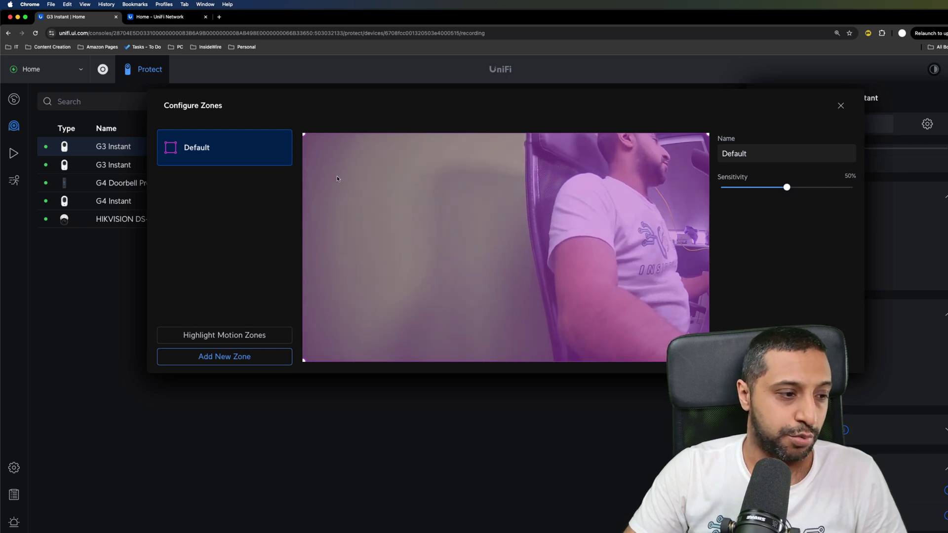
{"action": "left_click_drag", "start_coordinate": [306, 135], "coordinate": [381, 229]}
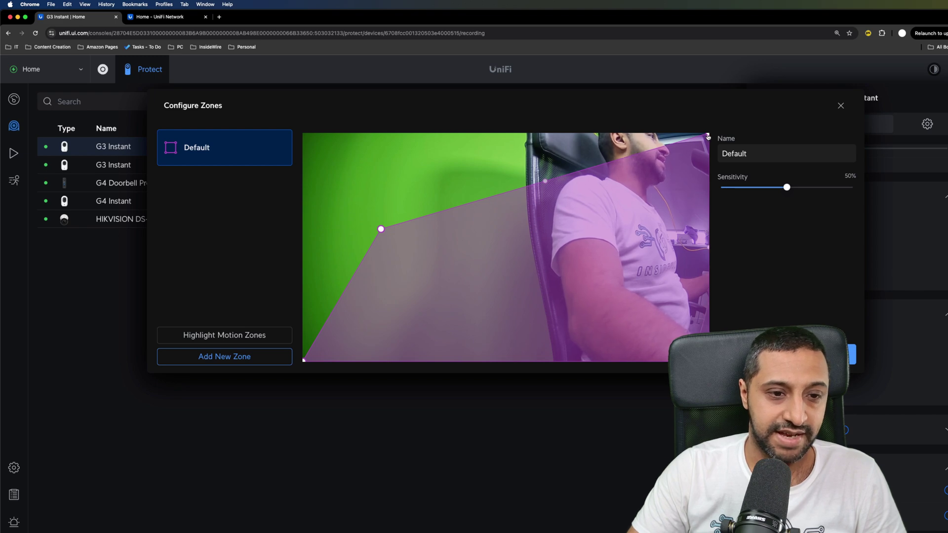
{"action": "left_click_drag", "start_coordinate": [707, 136], "coordinate": [707, 225]}
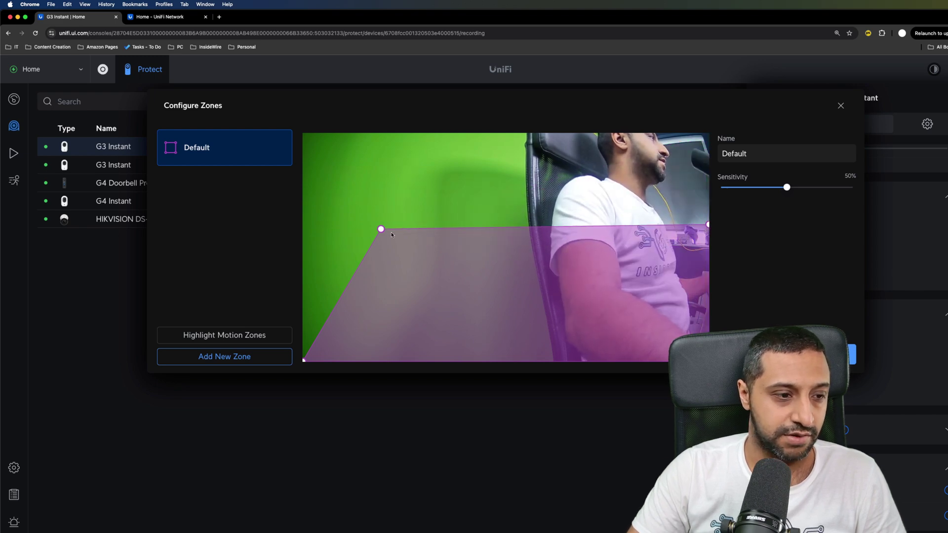
{"action": "left_click_drag", "start_coordinate": [380, 229], "coordinate": [374, 230]}
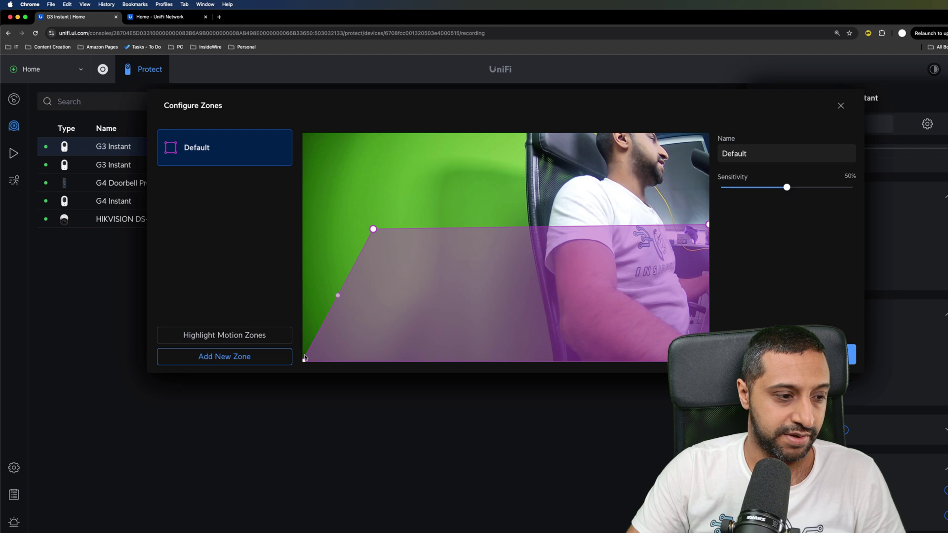
{"action": "left_click_drag", "start_coordinate": [304, 359], "coordinate": [402, 349]}
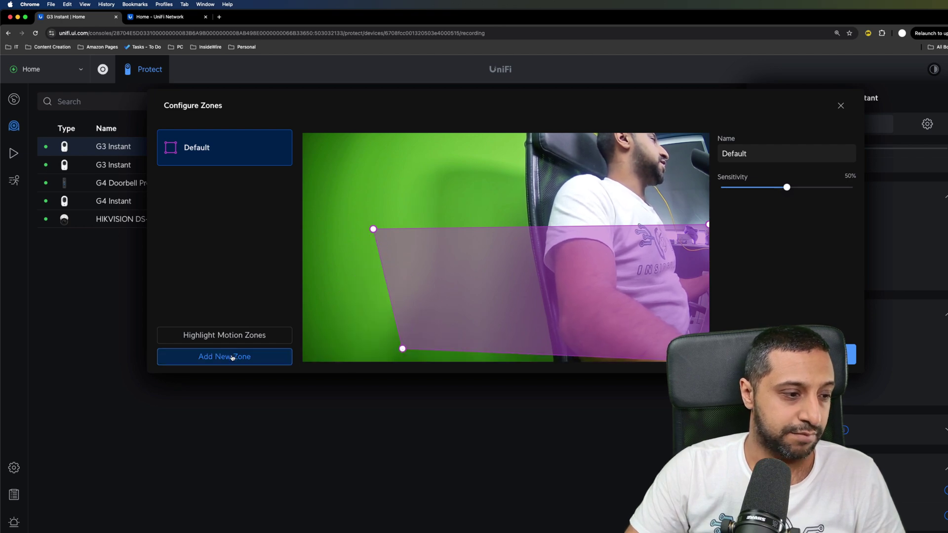
Add a second motion zone covering the upper-left green background beside the chair, and leave the zone configuration.
{"action": "left_click", "coordinate": [232, 358]}
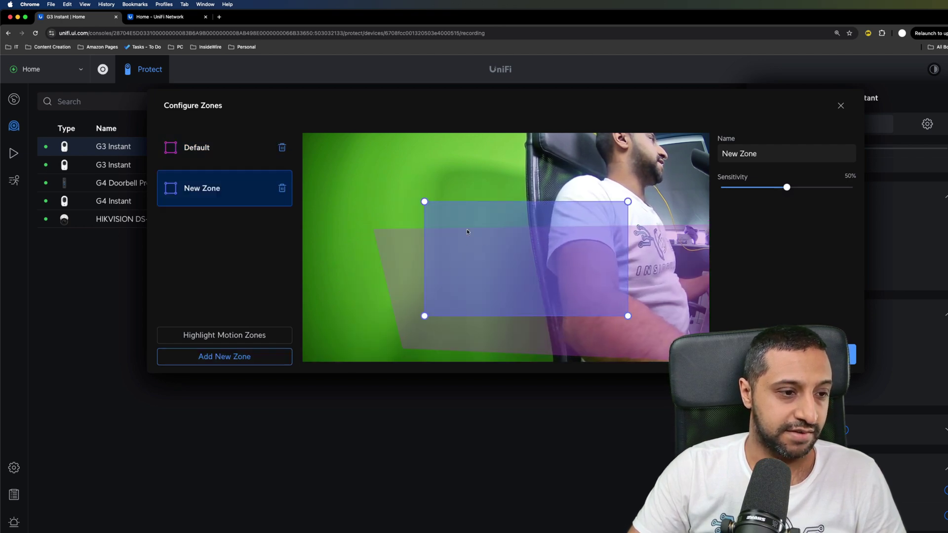
{"action": "left_click_drag", "start_coordinate": [425, 201], "coordinate": [310, 139]}
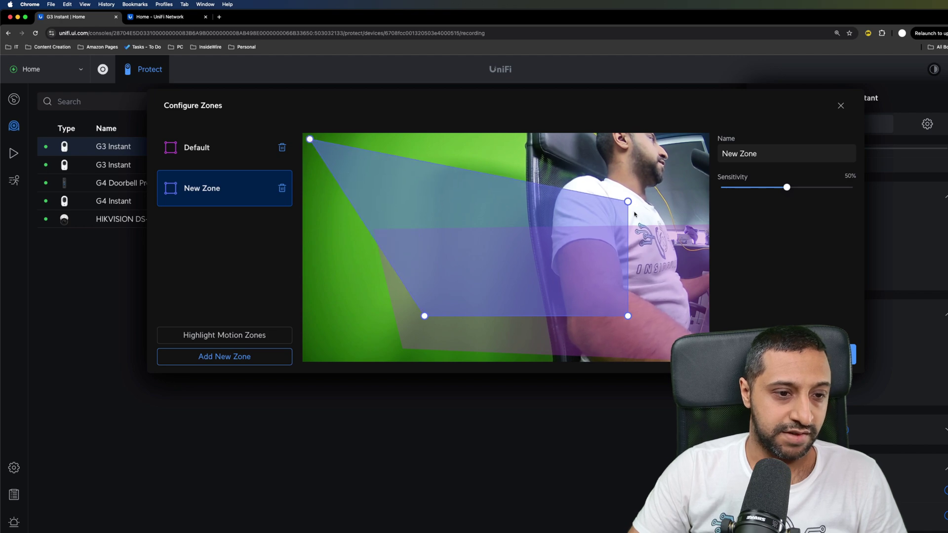
{"action": "left_click_drag", "start_coordinate": [628, 201], "coordinate": [537, 142]}
{"action": "left_click_drag", "start_coordinate": [628, 316], "coordinate": [538, 215]}
{"action": "left_click_drag", "start_coordinate": [424, 316], "coordinate": [312, 222]}
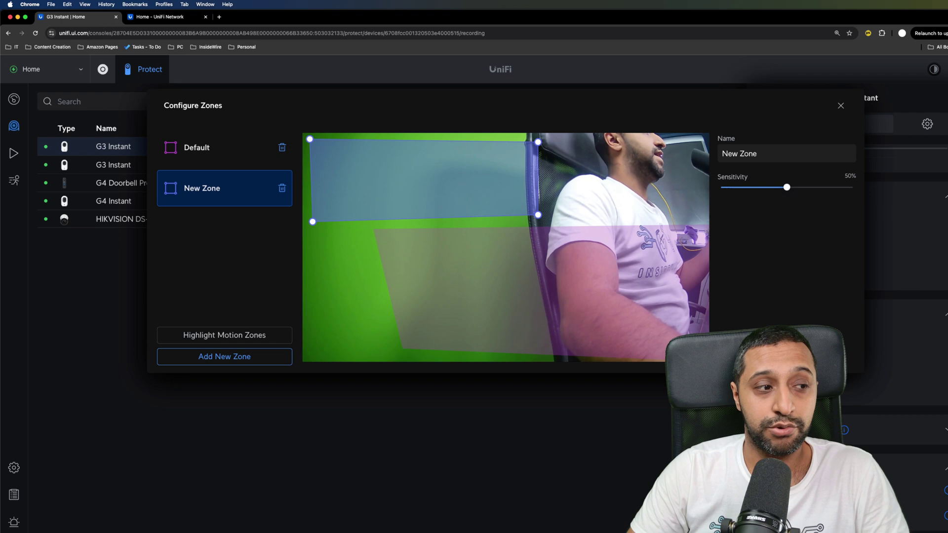
{"action": "key", "text": "Escape"}
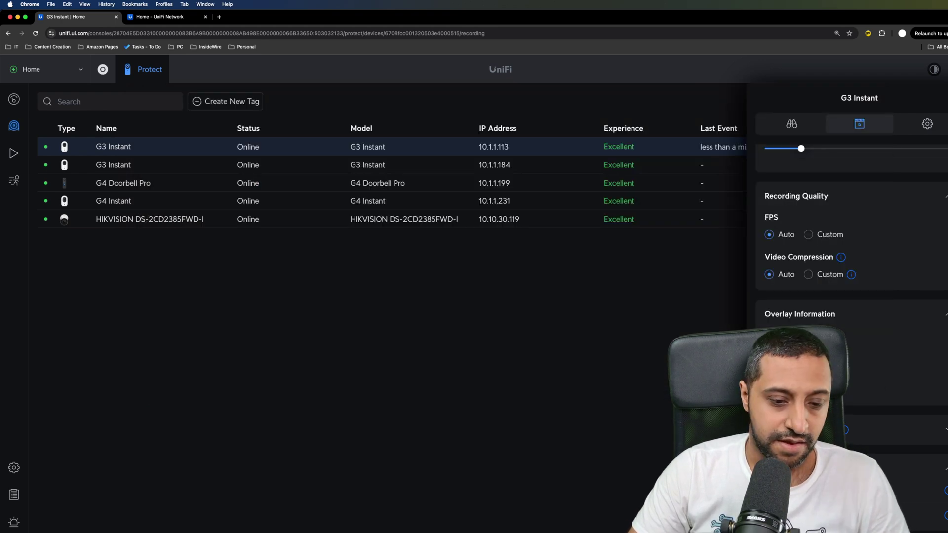
Add a privacy zone on the G3 Instant covering the chair and seated person, from the chair's left edge to the view's right edge.
{"action": "left_click", "coordinate": [226, 284]}
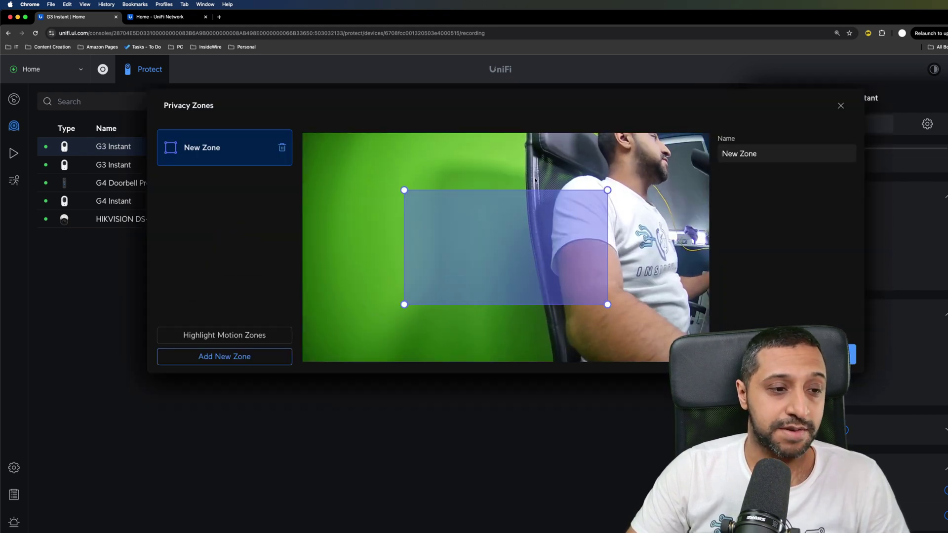
{"action": "left_click_drag", "start_coordinate": [607, 190], "coordinate": [709, 133]}
{"action": "left_click_drag", "start_coordinate": [607, 304], "coordinate": [709, 353]}
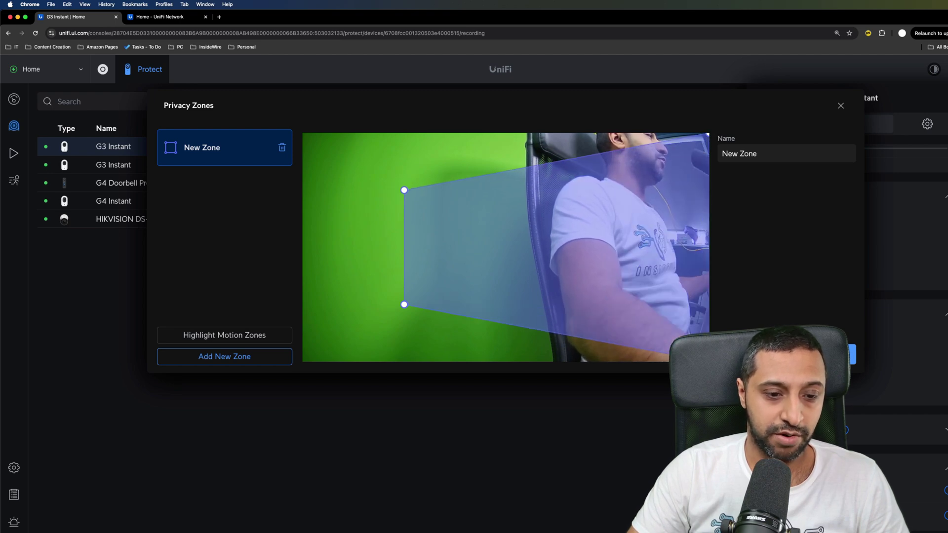
{"action": "left_click_drag", "start_coordinate": [403, 190], "coordinate": [522, 132]}
{"action": "left_click_drag", "start_coordinate": [405, 304], "coordinate": [535, 361]}
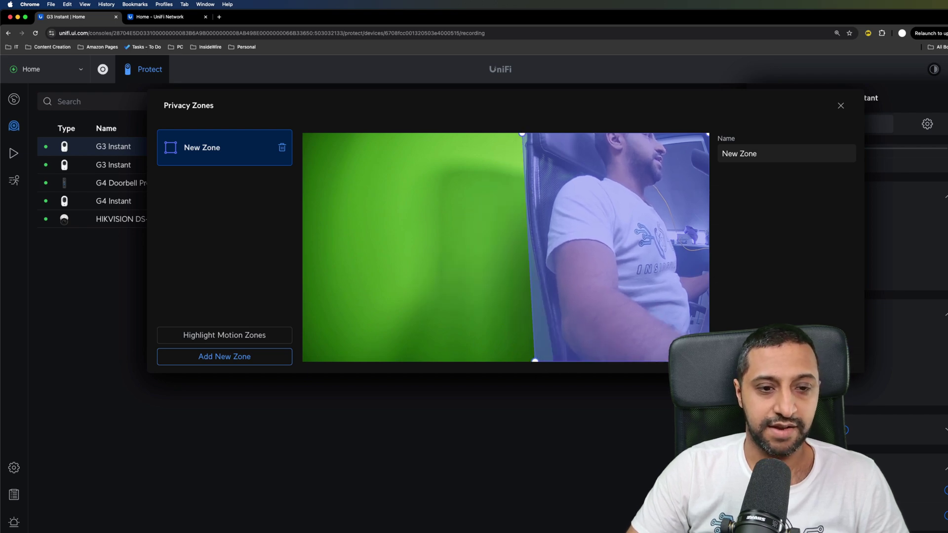
Leave the privacy zone editor, close the G3 Instant's settings and go to the Protect dashboard.
{"action": "left_click", "coordinate": [840, 107]}
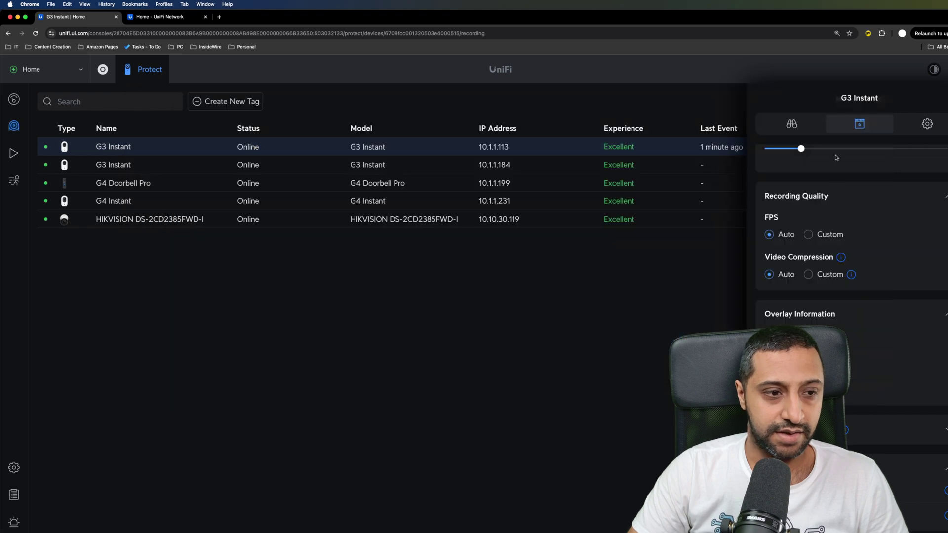
{"action": "left_click", "coordinate": [300, 150]}
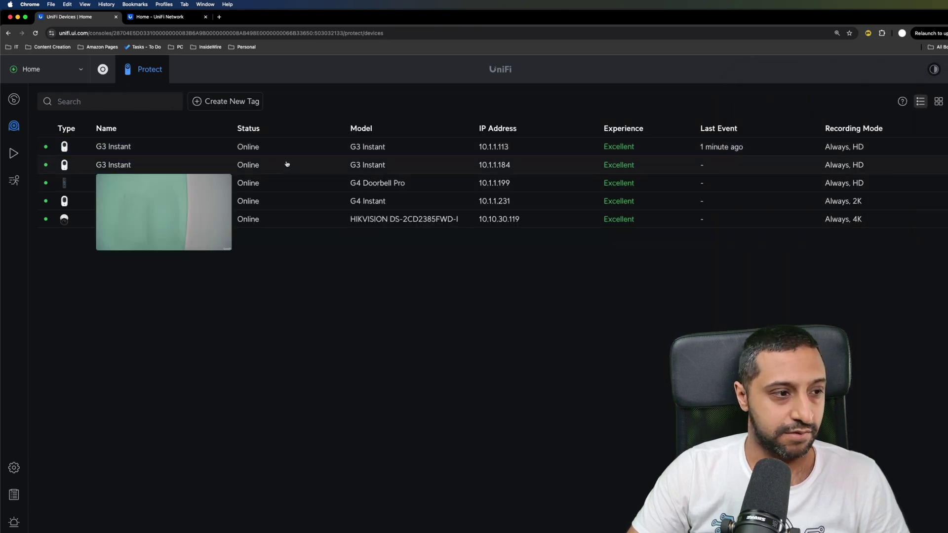
{"action": "left_click", "coordinate": [14, 99]}
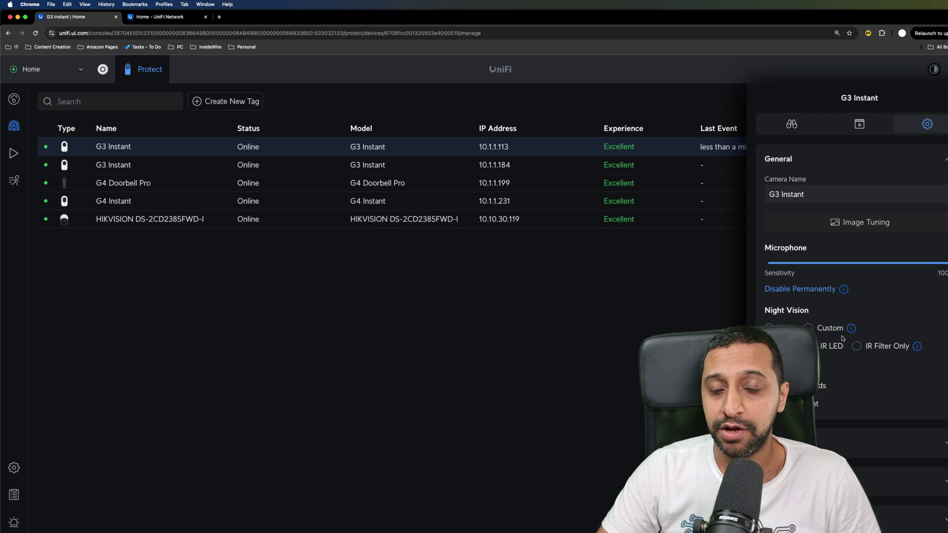
Apply the pending general settings changes on the first G3 Instant and look over its tag options.
{"action": "scroll", "coordinate": [862, 346], "scroll_direction": "down", "scroll_amount": 2}
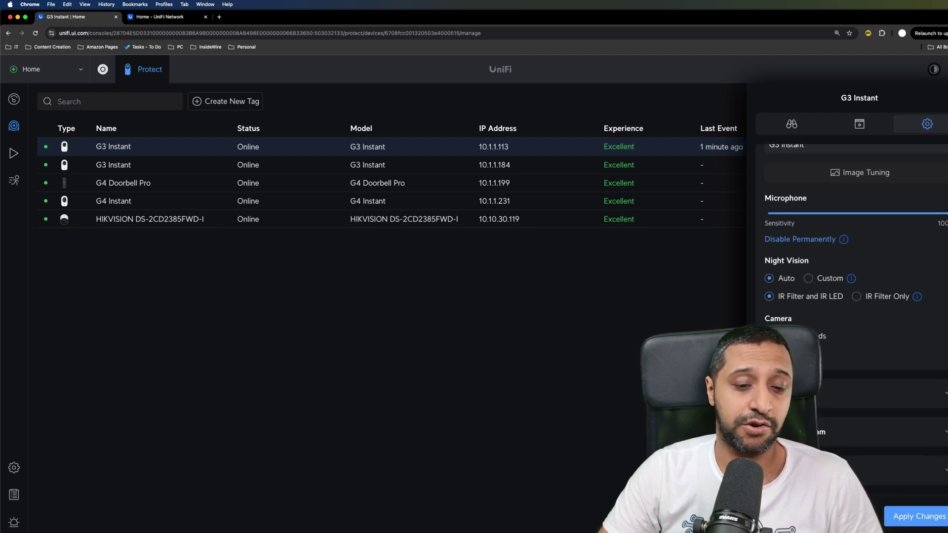
{"action": "left_click", "coordinate": [920, 515]}
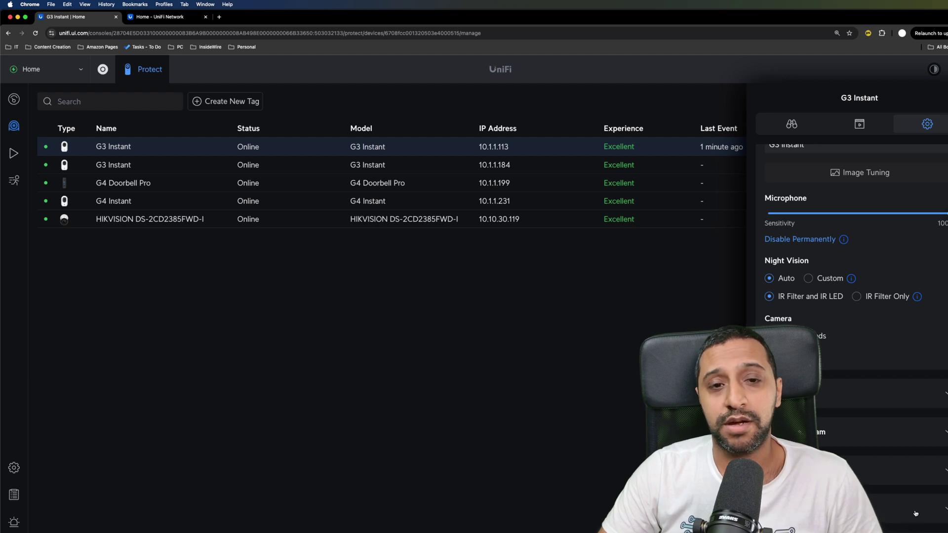
{"action": "left_click", "coordinate": [933, 392]}
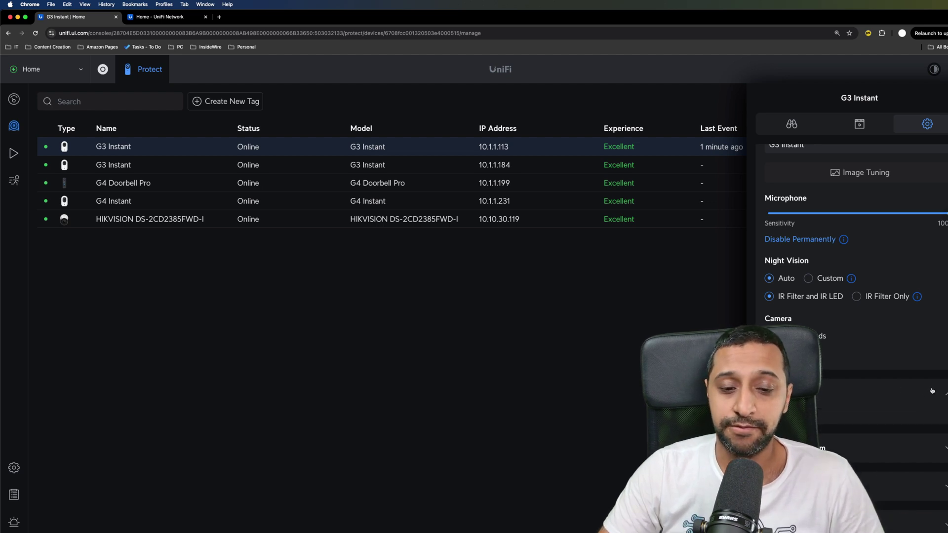
{"action": "left_click", "coordinate": [906, 395]}
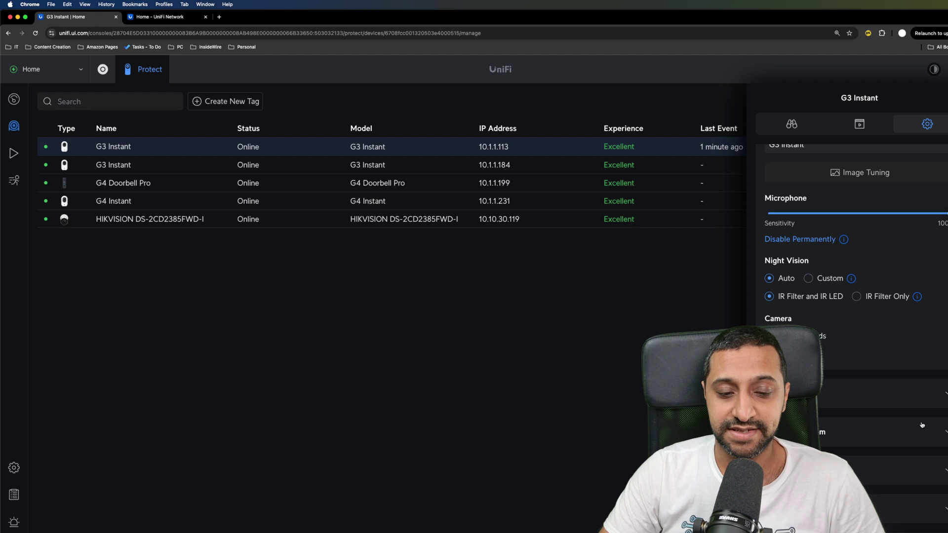
Review the G3 Instant's livestream sharing options and its notification settings.
{"action": "scroll", "coordinate": [929, 375], "scroll_direction": "down", "scroll_amount": 3}
{"action": "left_click", "coordinate": [940, 362]}
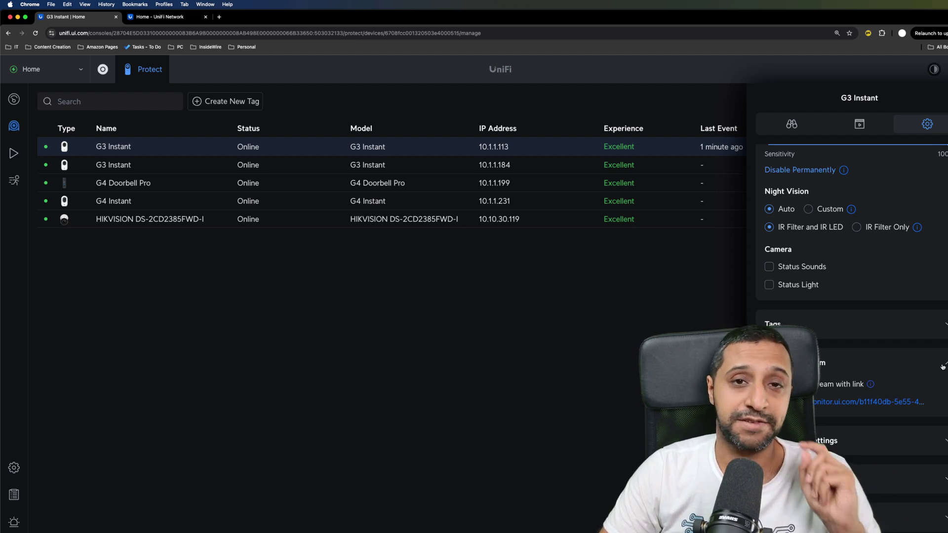
{"action": "left_click", "coordinate": [886, 360]}
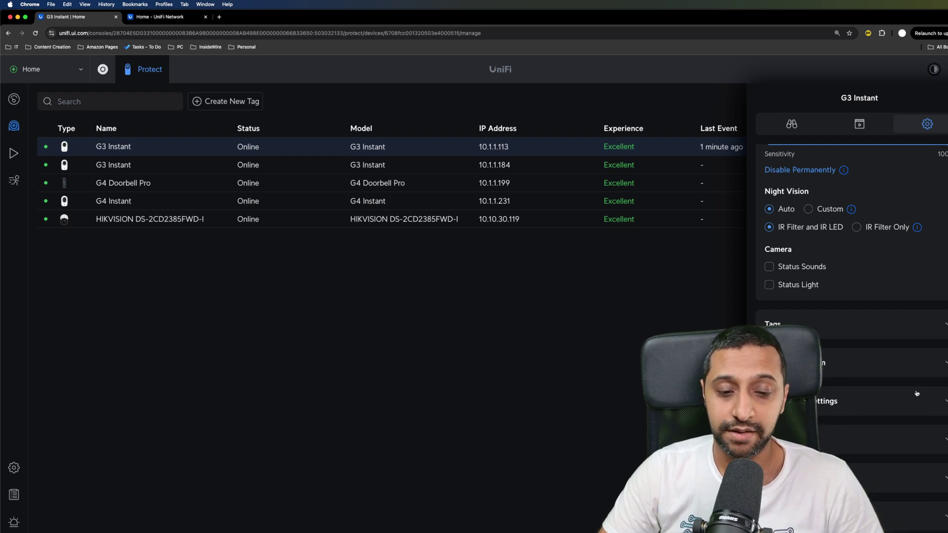
{"action": "left_click", "coordinate": [917, 393]}
{"action": "scroll", "coordinate": [933, 408], "scroll_direction": "down", "scroll_amount": 2}
{"action": "scroll", "coordinate": [876, 397], "scroll_direction": "up", "scroll_amount": 4}
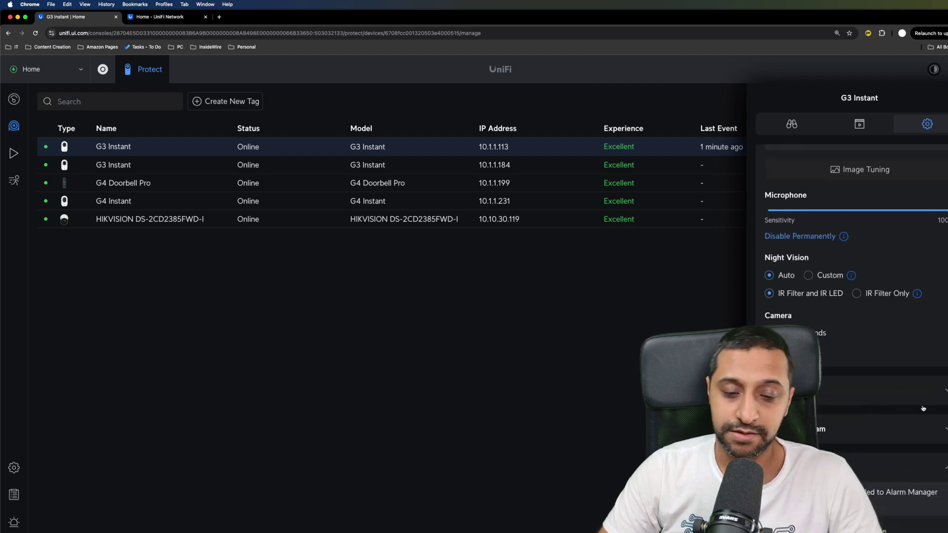
{"action": "scroll", "coordinate": [909, 438], "scroll_direction": "down", "scroll_amount": 2}
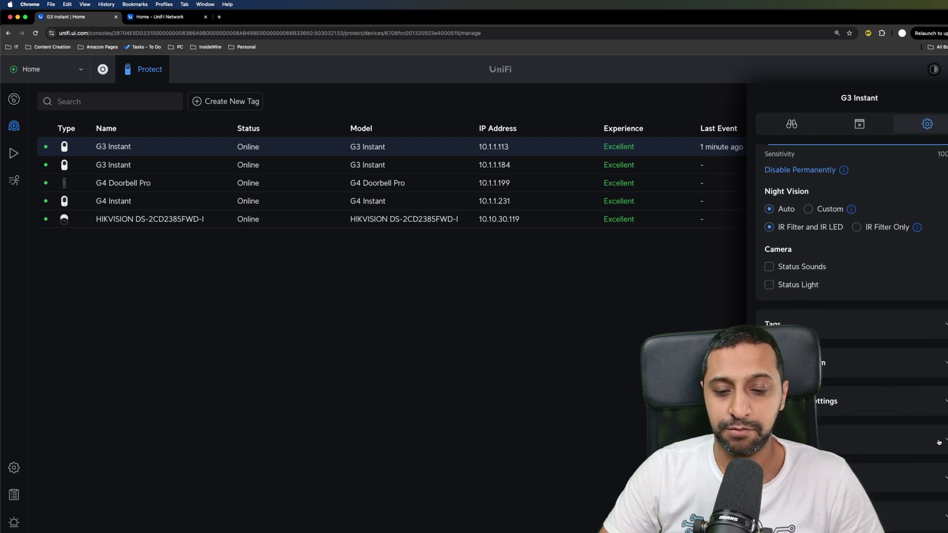
Browse the wireless networks offered in the G3 Instant's WiFi settings without choosing one.
{"action": "left_click", "coordinate": [933, 441]}
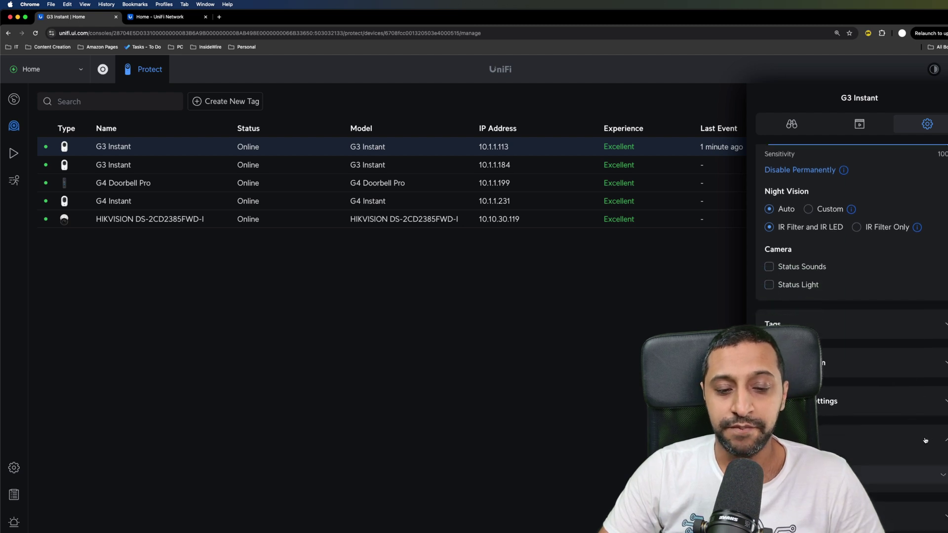
{"action": "left_click", "coordinate": [865, 472]}
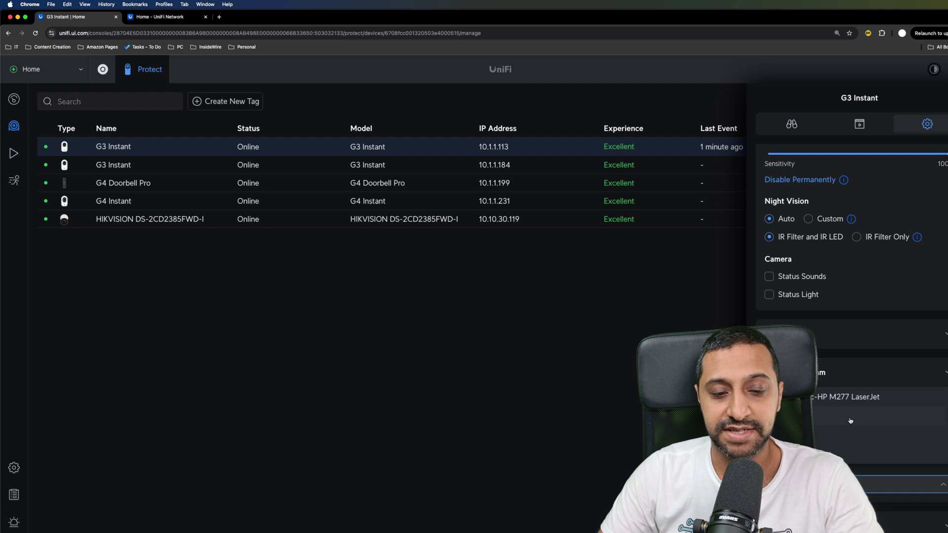
{"action": "scroll", "coordinate": [850, 417], "scroll_direction": "down", "scroll_amount": 3}
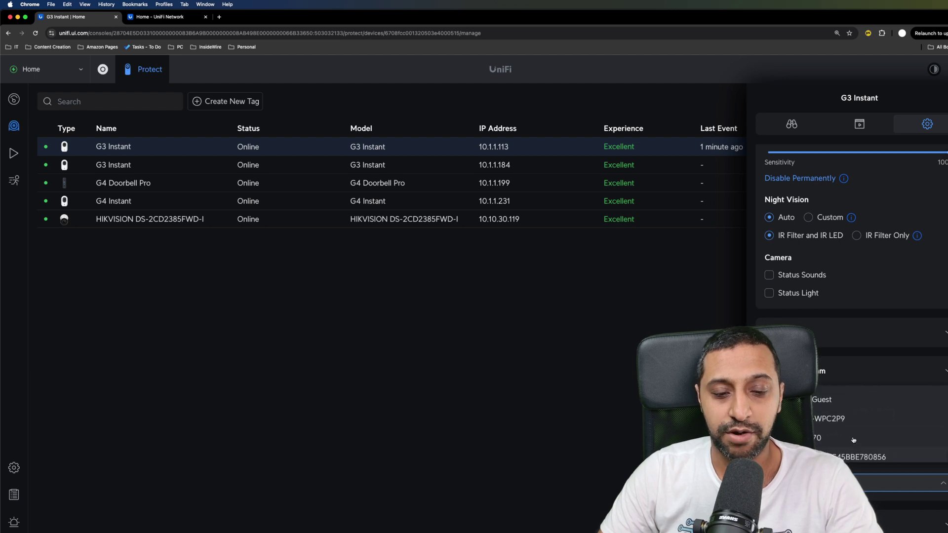
{"action": "scroll", "coordinate": [852, 439], "scroll_direction": "down", "scroll_amount": 2}
{"action": "scroll", "coordinate": [847, 427], "scroll_direction": "up", "scroll_amount": 5}
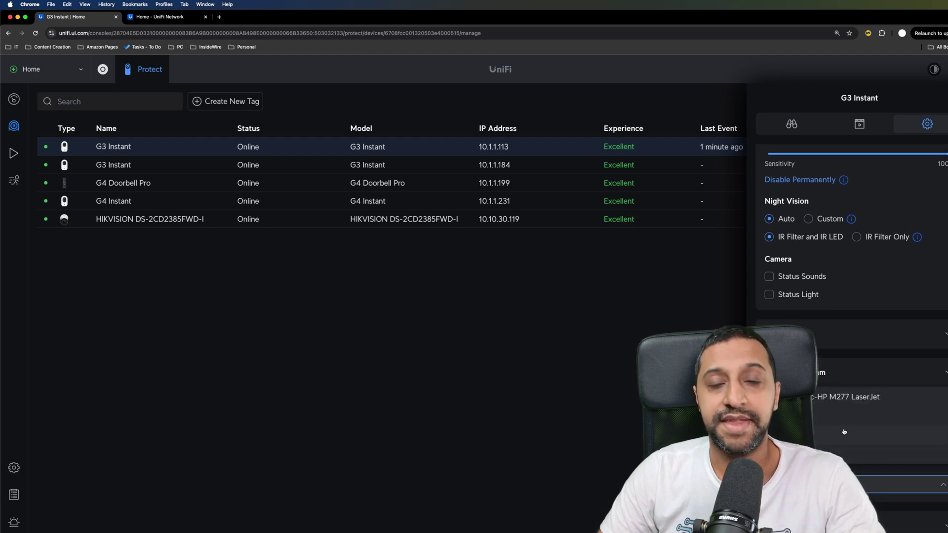
{"action": "key", "text": "Escape"}
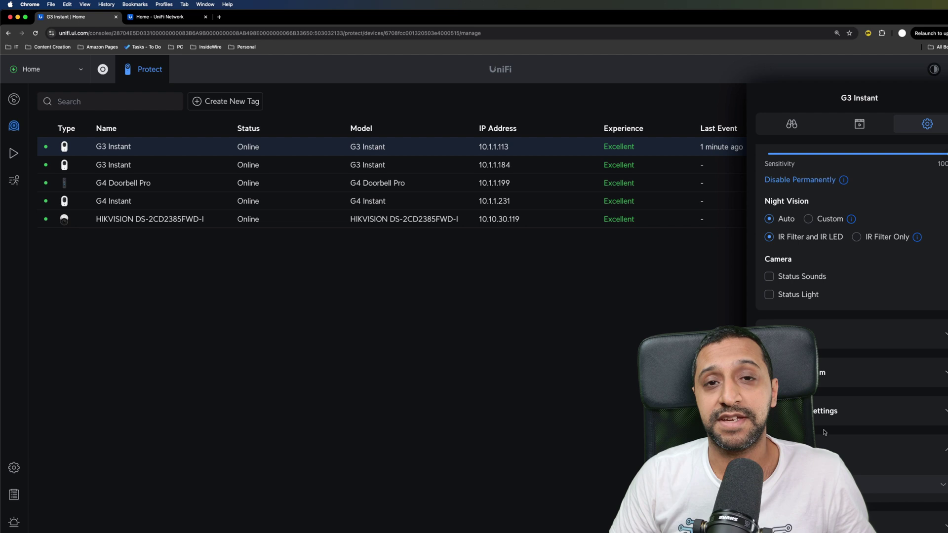
{"action": "left_click", "coordinate": [834, 444]}
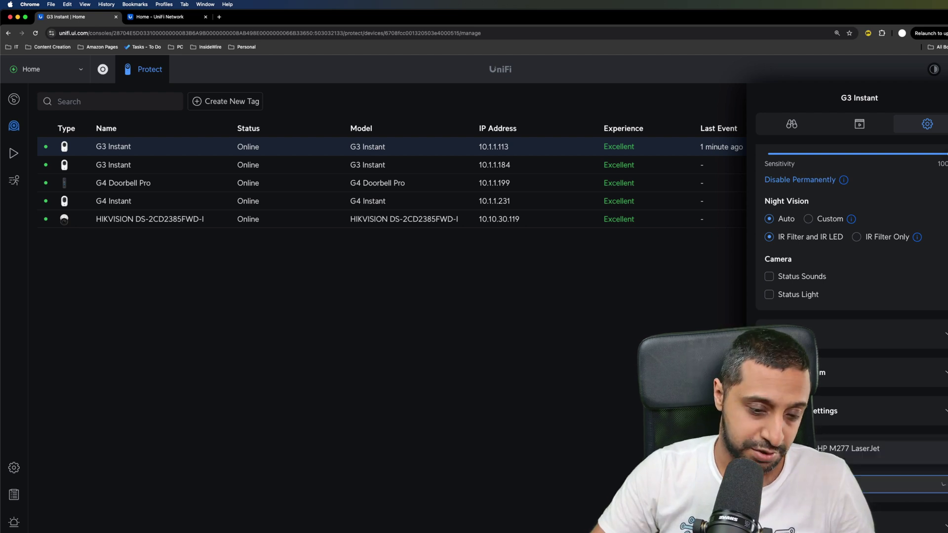
{"action": "scroll", "coordinate": [862, 407], "scroll_direction": "down", "scroll_amount": 1}
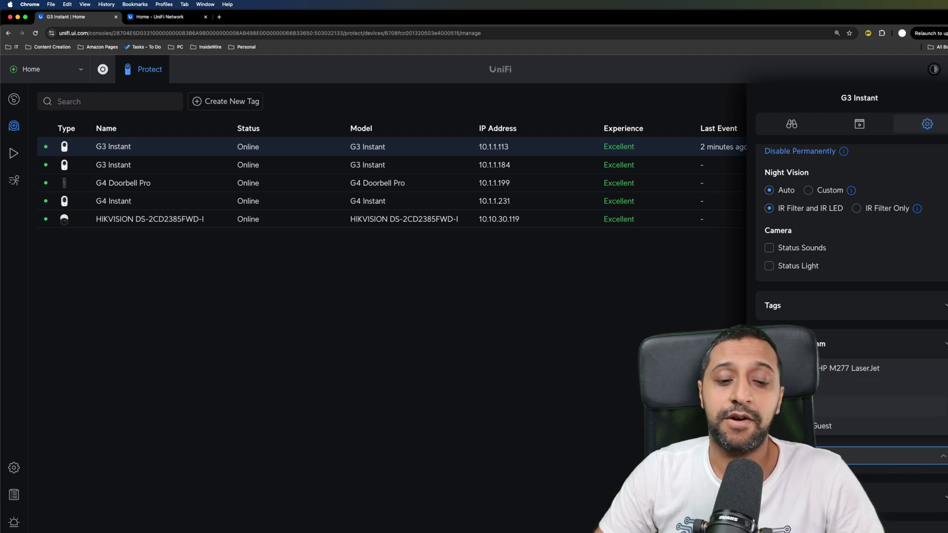
{"action": "scroll", "coordinate": [822, 411], "scroll_direction": "down", "scroll_amount": 1}
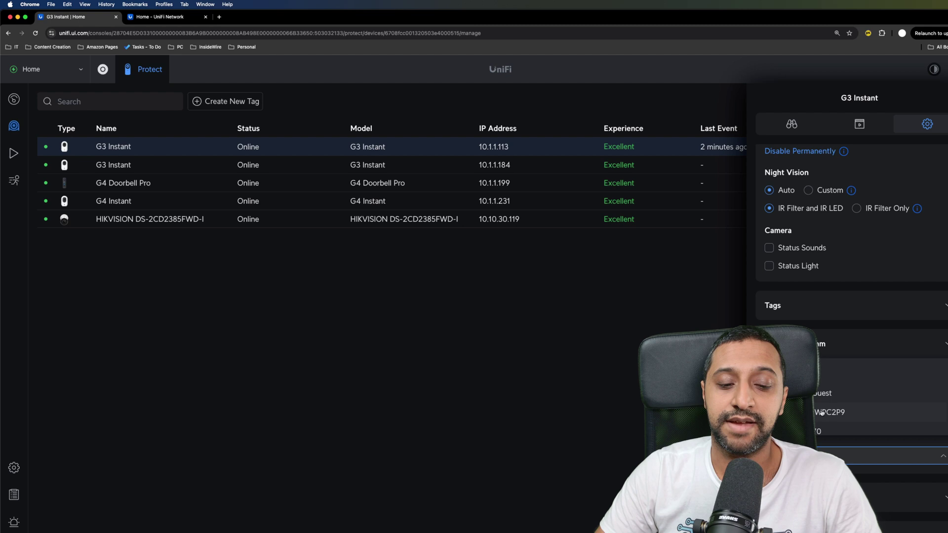
Examine the G3 Instant's RTSPS stream resolutions and the remaining settings below them, and close the camera's settings.
{"action": "scroll", "coordinate": [850, 434], "scroll_direction": "down", "scroll_amount": 3}
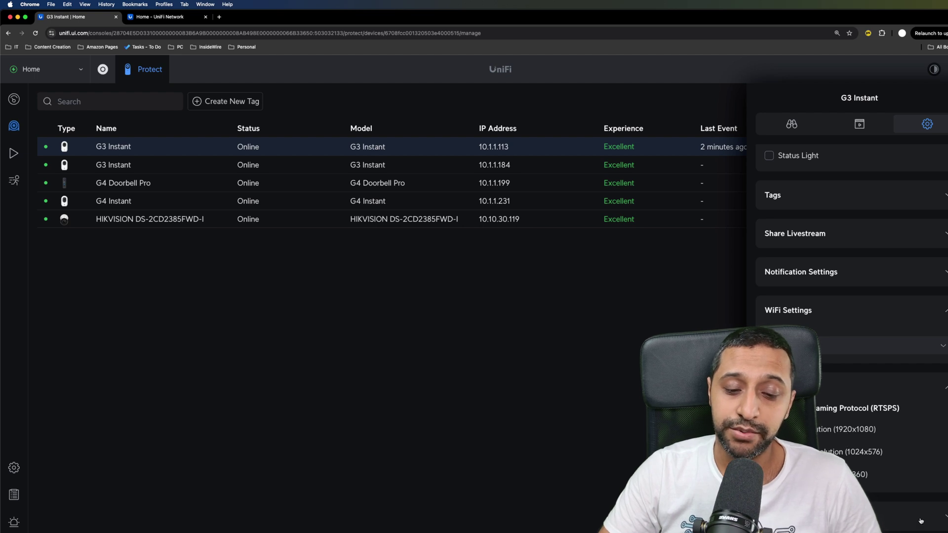
{"action": "scroll", "coordinate": [883, 479], "scroll_direction": "down", "scroll_amount": 1}
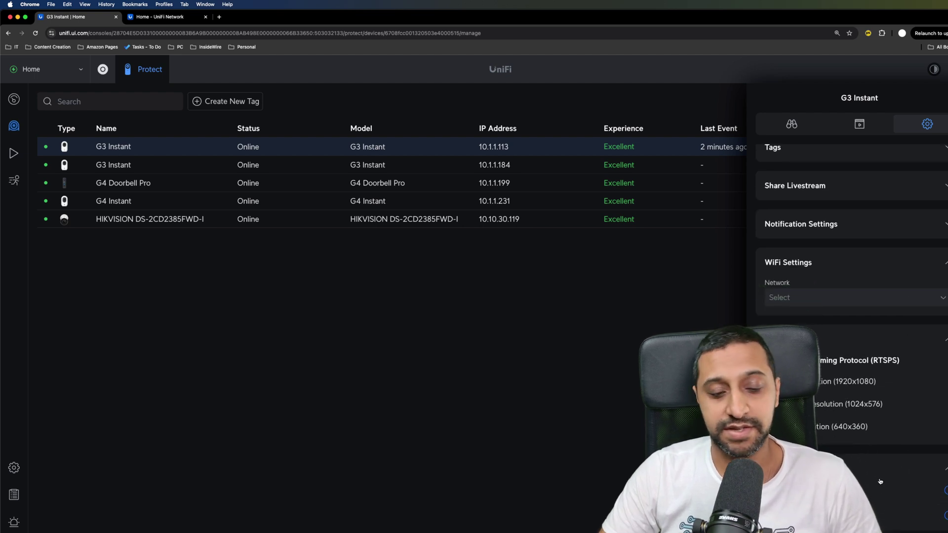
{"action": "key", "text": "Escape"}
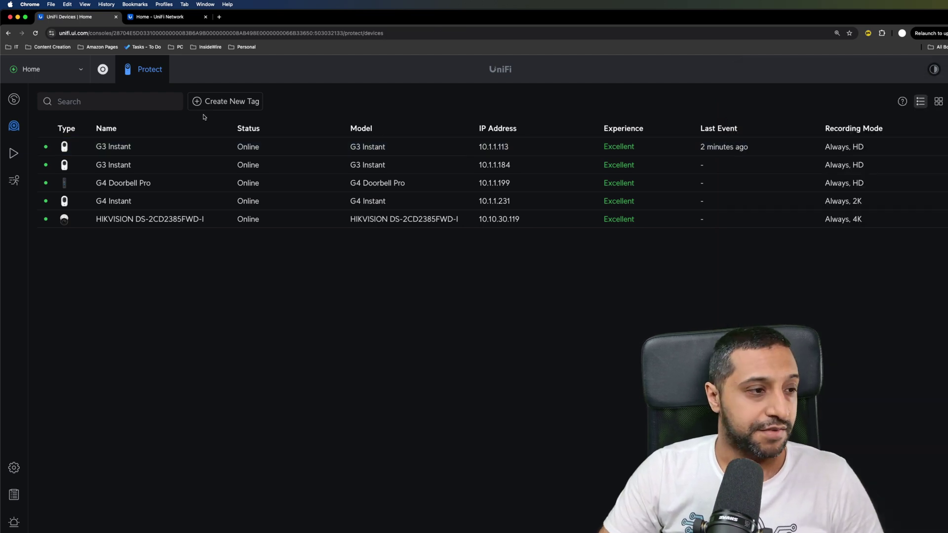
Create a tag named Wi-Fi Cameras containing both G3 Instants, the G4 Doorbell Pro and the G4 Instant.
{"action": "left_click", "coordinate": [228, 100]}
{"action": "left_click", "coordinate": [401, 190]}
{"action": "type", "text": "Wi"}
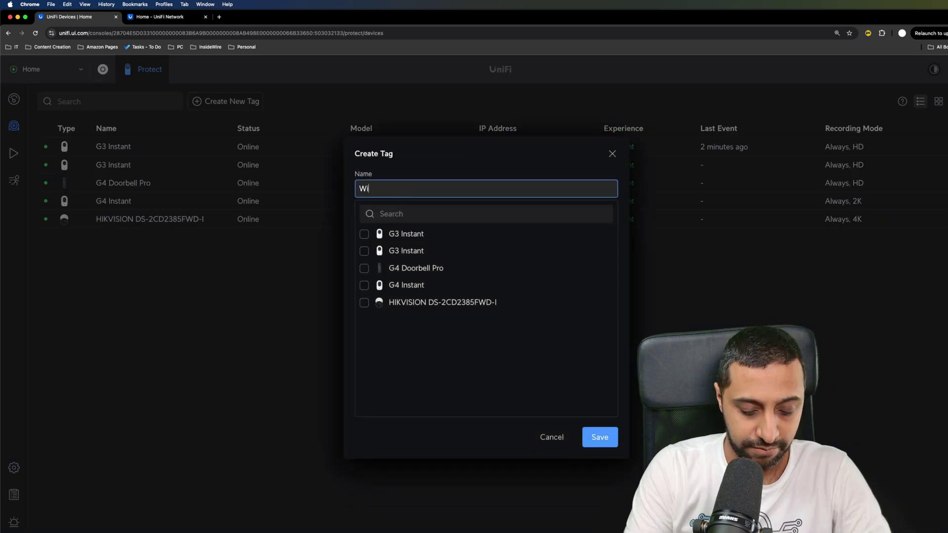
{"action": "type", "text": "-Fi Cameras"}
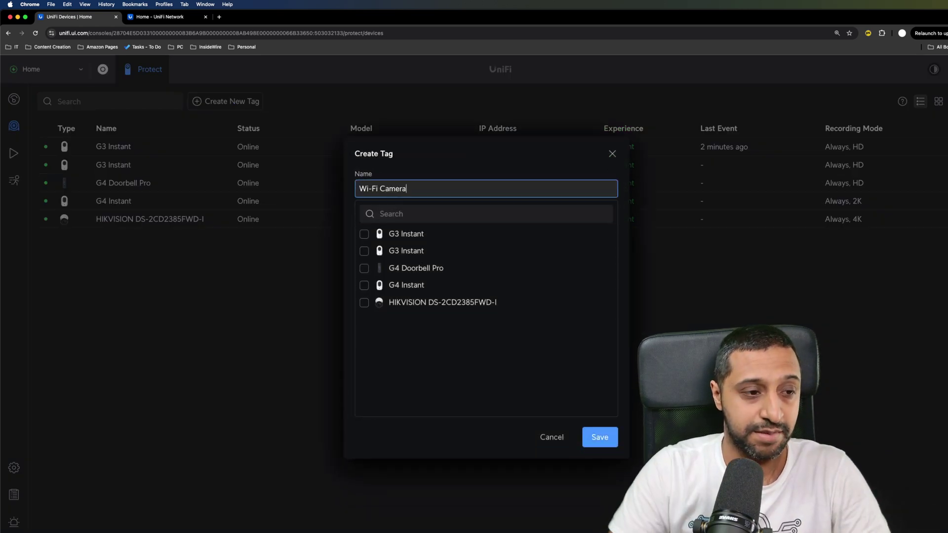
{"action": "left_click", "coordinate": [364, 234]}
{"action": "left_click", "coordinate": [364, 251]}
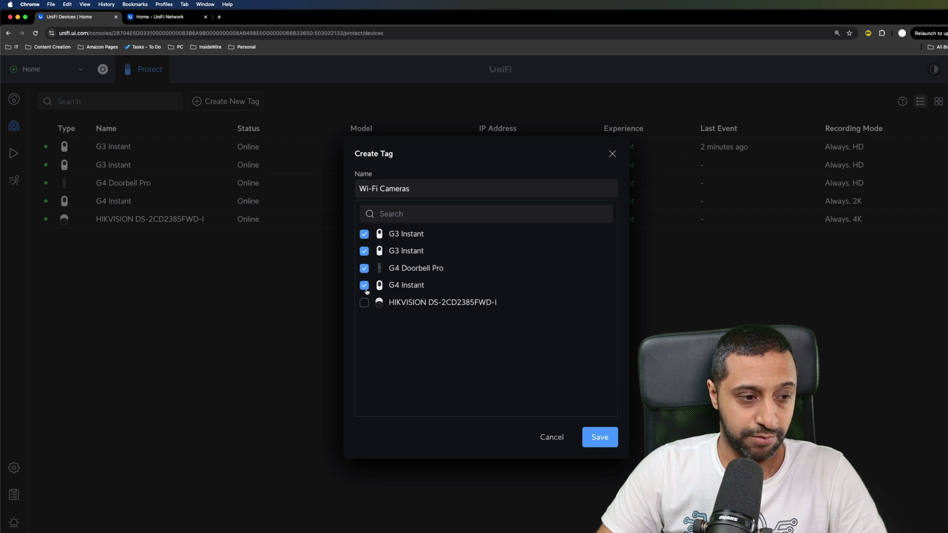
{"action": "left_click", "coordinate": [600, 437]}
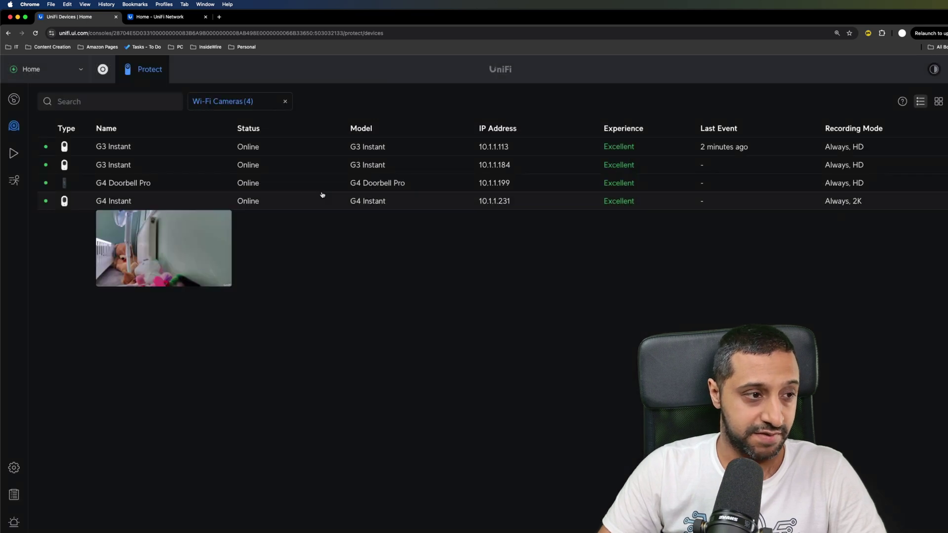
Clear the tag filter and create a tag named Outdoor containing the G4 Doorbell Pro and HIKVISION DS-2CD2385FWD-I.
{"action": "left_click", "coordinate": [284, 103]}
{"action": "left_click", "coordinate": [252, 104]}
{"action": "left_click", "coordinate": [304, 141]}
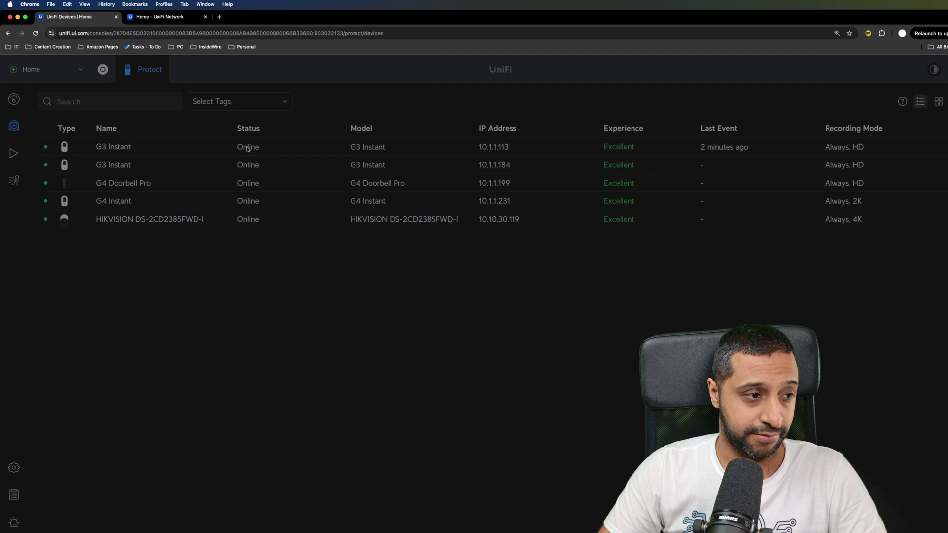
{"action": "type", "text": "Outdf"}
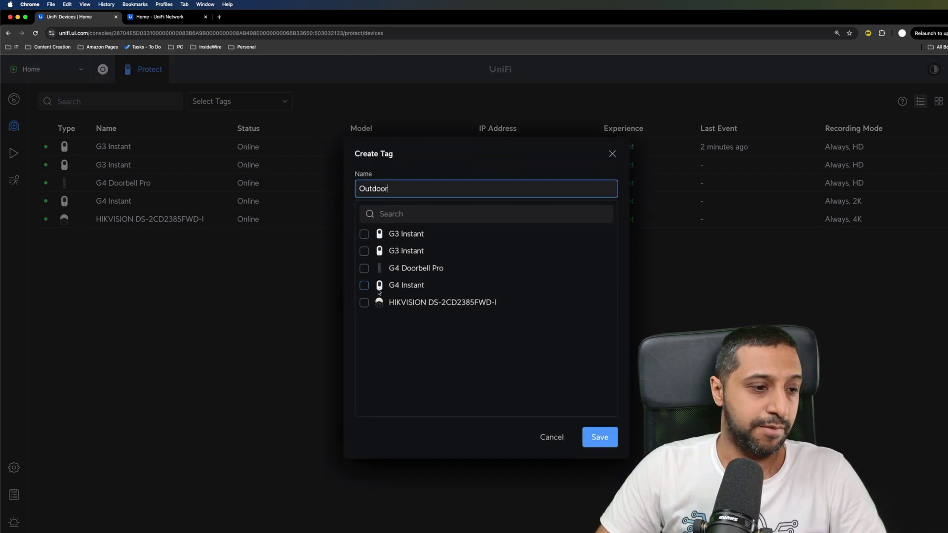
{"action": "left_click", "coordinate": [364, 269]}
{"action": "left_click", "coordinate": [600, 437]}
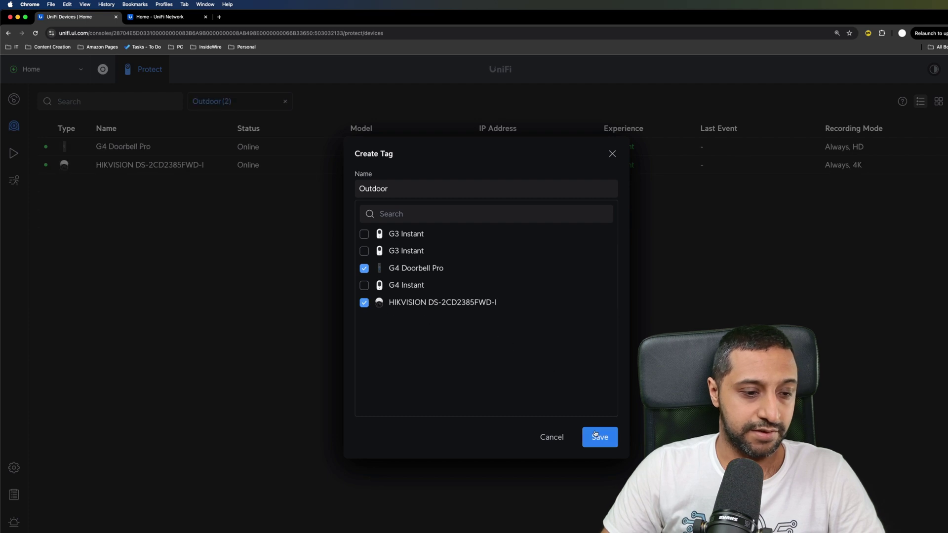
Clear the Outdoor filter and try filtering the device list by the Wi-Fi Cameras and Outdoor tags in turn.
{"action": "left_click", "coordinate": [285, 101]}
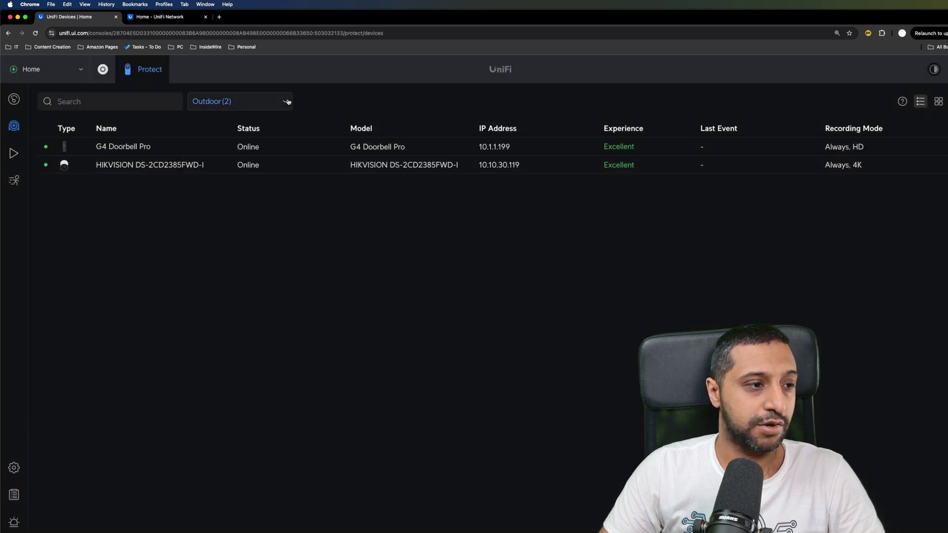
{"action": "left_click", "coordinate": [274, 102]}
{"action": "left_click", "coordinate": [257, 122]}
{"action": "left_click", "coordinate": [258, 122]}
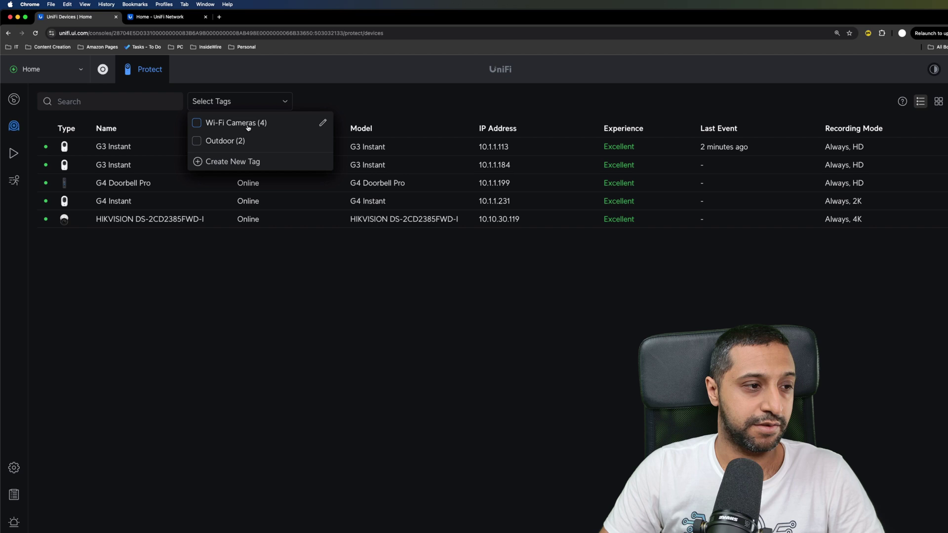
{"action": "left_click", "coordinate": [234, 141]}
{"action": "left_click", "coordinate": [236, 141]}
{"action": "left_click", "coordinate": [356, 96]}
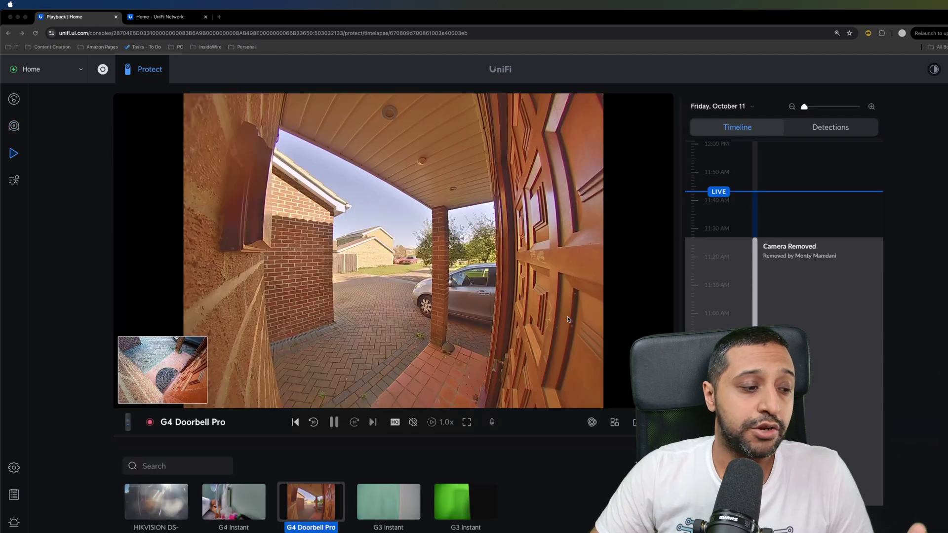
Start a clip export from the G4 Doorbell Pro covering 11:40:34 to 11:42:40 AM on 11/10/2024.
{"action": "scroll", "coordinate": [399, 437], "scroll_direction": "down", "scroll_amount": 1}
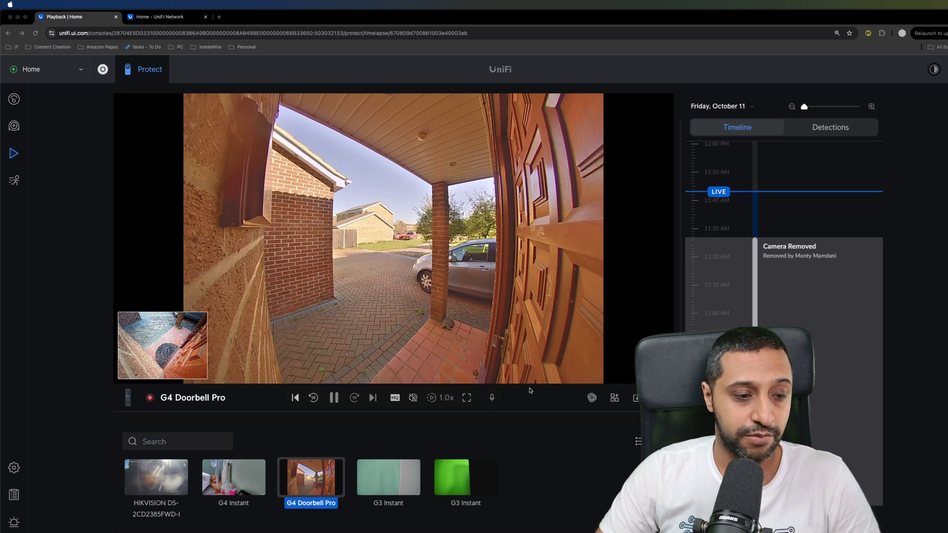
{"action": "left_click", "coordinate": [636, 400]}
{"action": "left_click", "coordinate": [636, 397]}
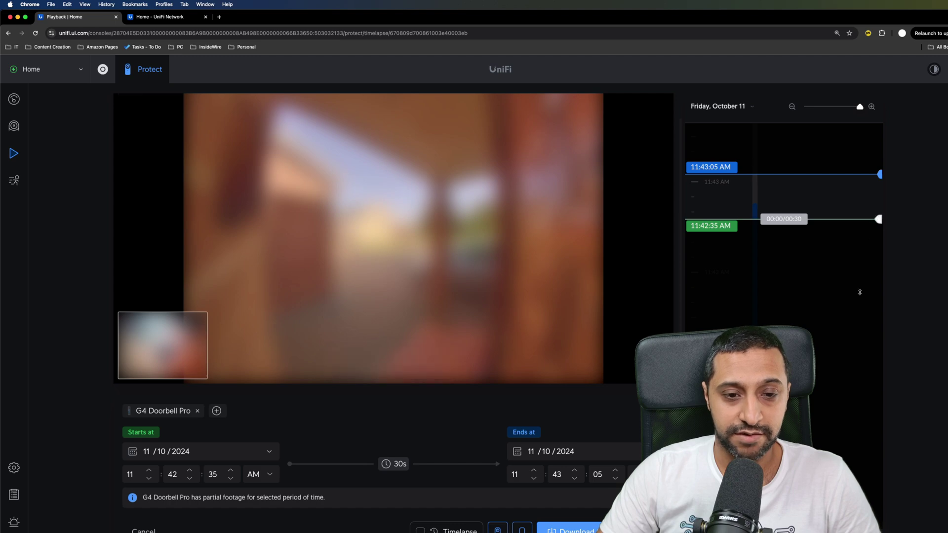
{"action": "left_click_drag", "start_coordinate": [877, 219], "coordinate": [878, 401]}
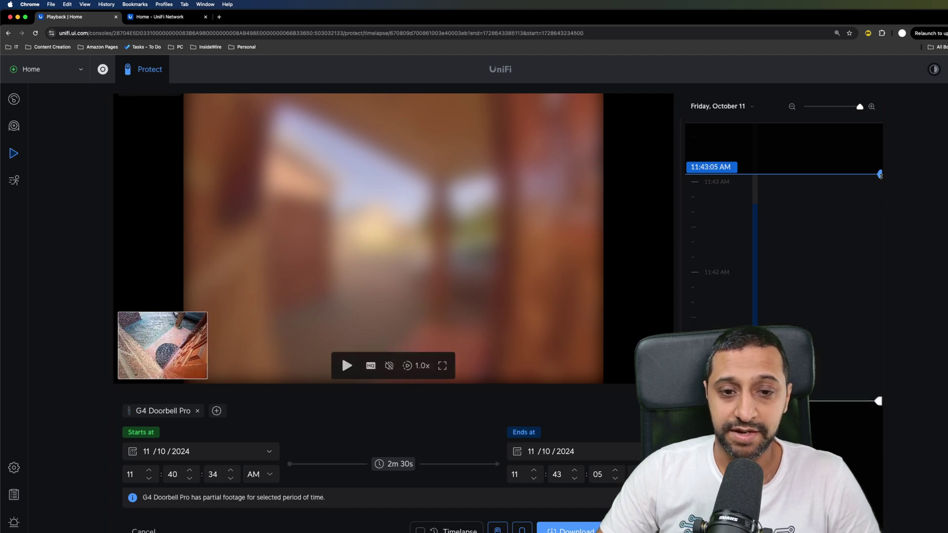
{"action": "left_click_drag", "start_coordinate": [880, 175], "coordinate": [879, 212]}
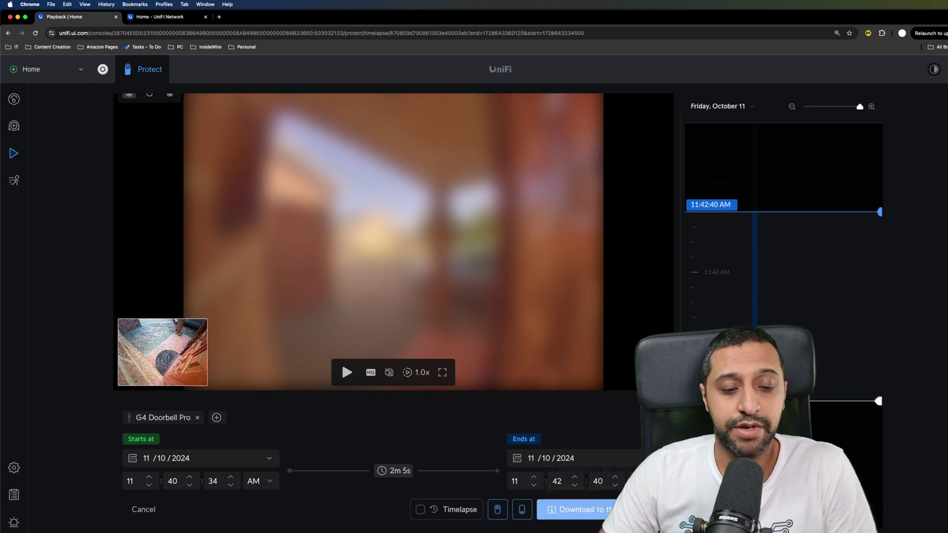
Examine the storage providers for archiving the clip, look at the NAS server connection form, and close it without connecting.
{"action": "left_click", "coordinate": [580, 509]}
{"action": "left_click", "coordinate": [583, 488]}
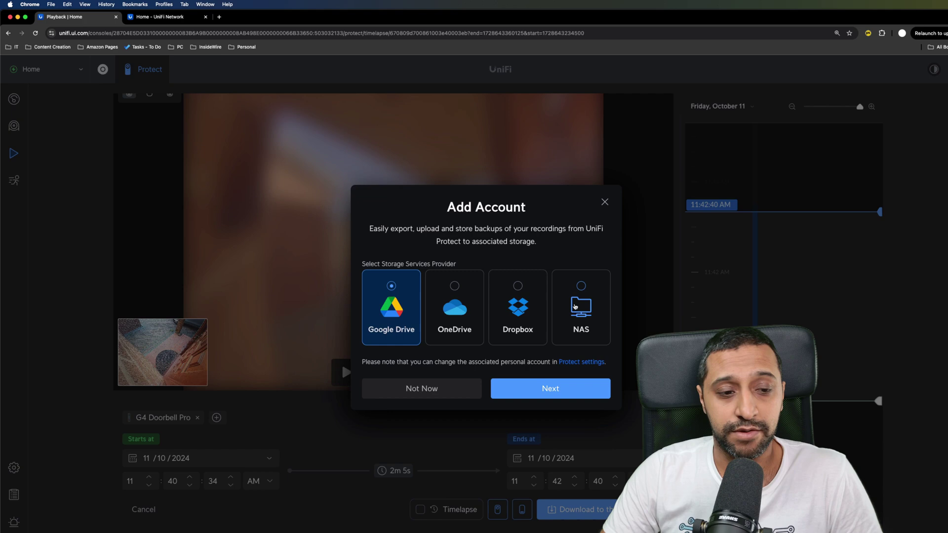
{"action": "left_click", "coordinate": [575, 307]}
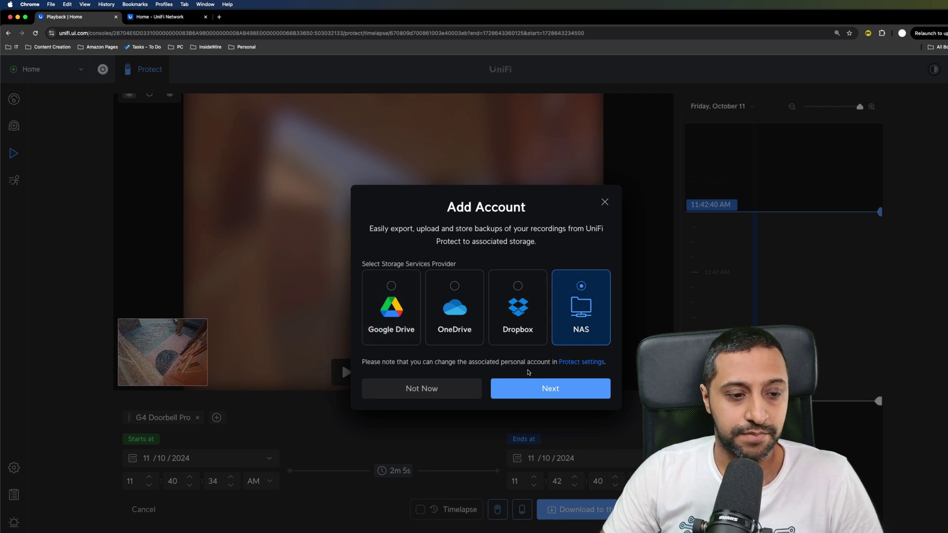
{"action": "left_click", "coordinate": [531, 387]}
{"action": "left_click", "coordinate": [499, 241]}
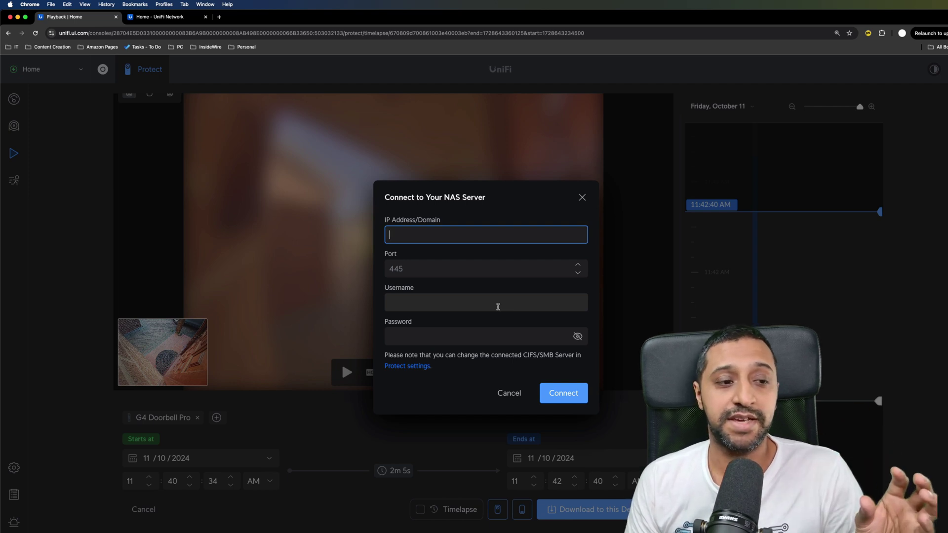
{"action": "key", "text": "Escape"}
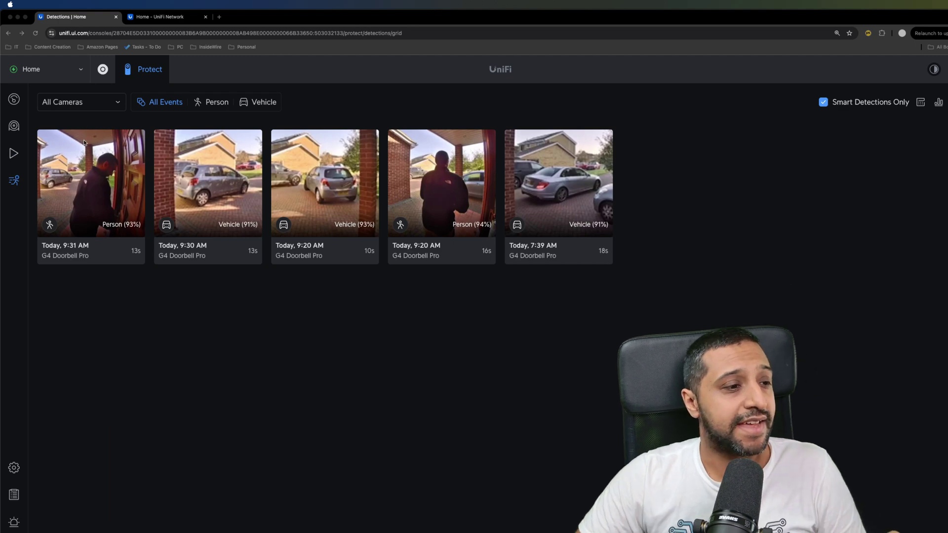
Examine the detections' camera filter, view all detections including non-smart ones, and return to Smart Detections Only.
{"action": "left_click", "coordinate": [110, 105]}
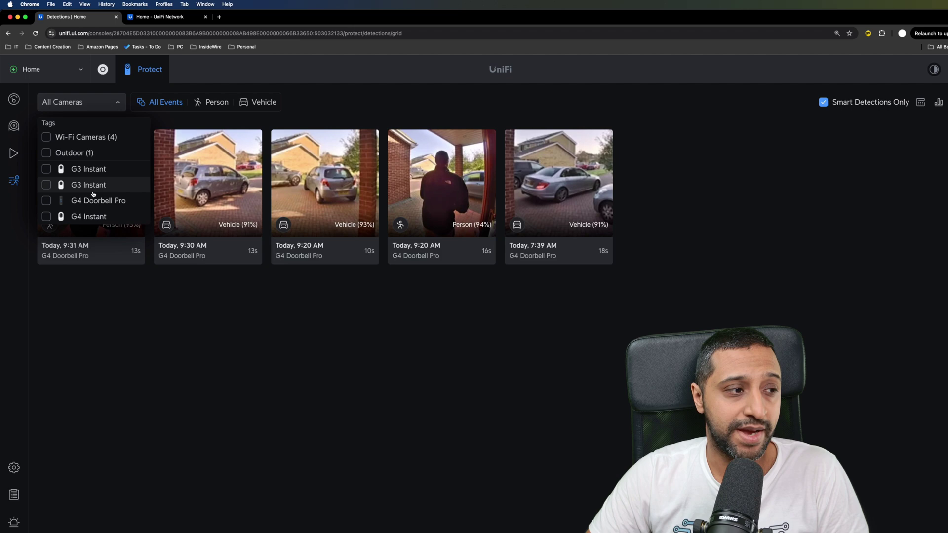
{"action": "left_click", "coordinate": [303, 98]}
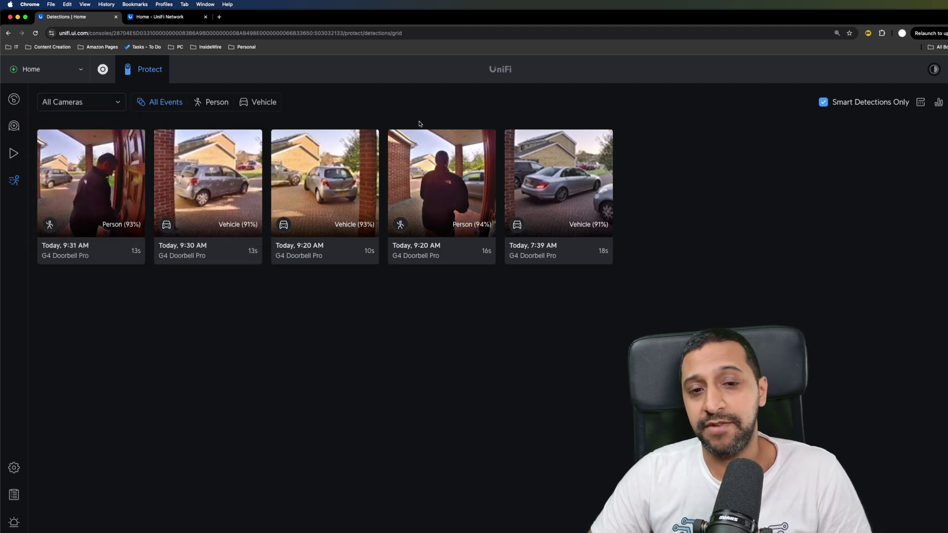
{"action": "mouse_move", "coordinate": [583, 226]}
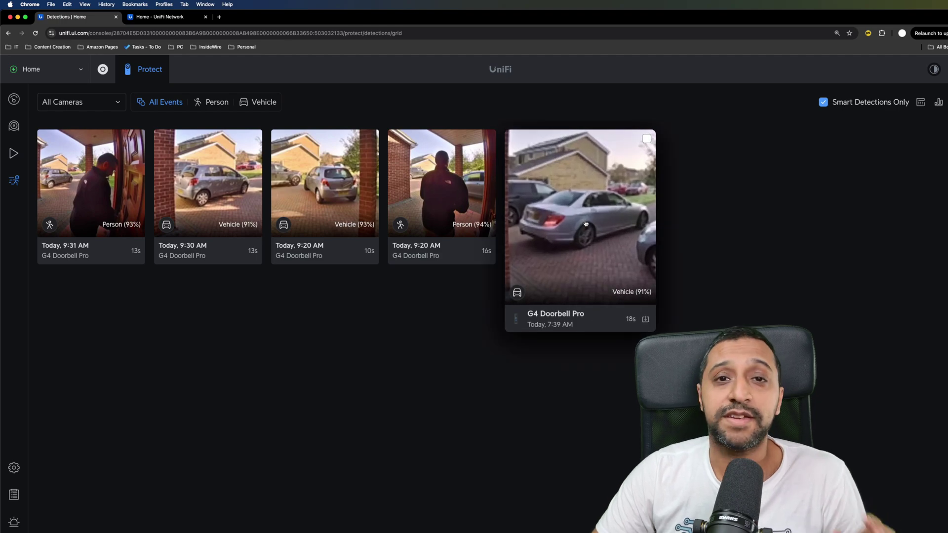
{"action": "left_click", "coordinate": [865, 103]}
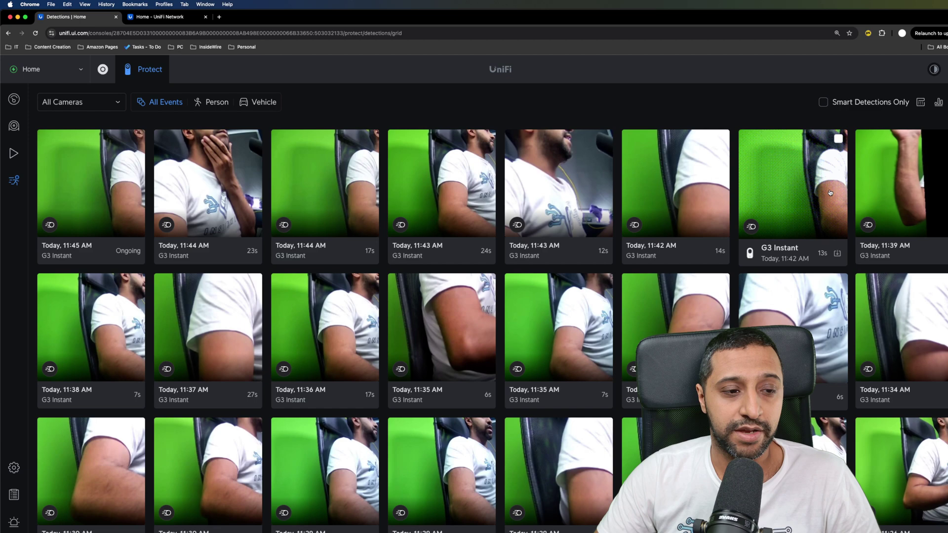
{"action": "left_click", "coordinate": [869, 103]}
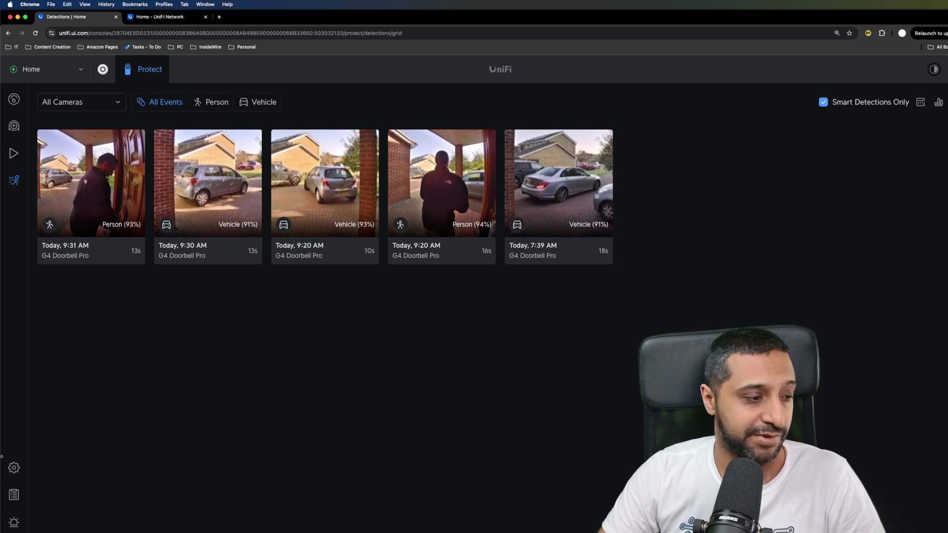
Enable Enhanced Retention in the storage settings, keep HQ recordings for 120 days, and apply the change.
{"action": "left_click", "coordinate": [14, 467]}
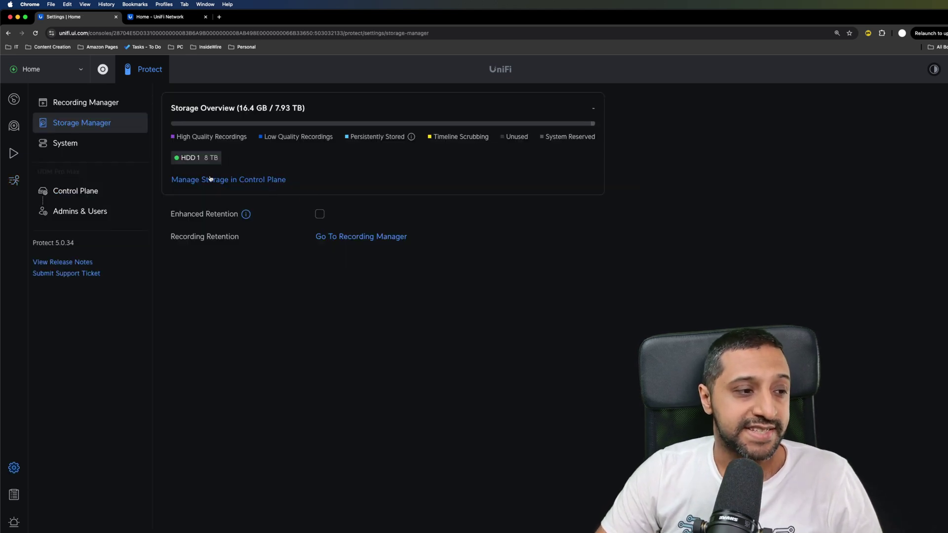
{"action": "left_click", "coordinate": [320, 214]}
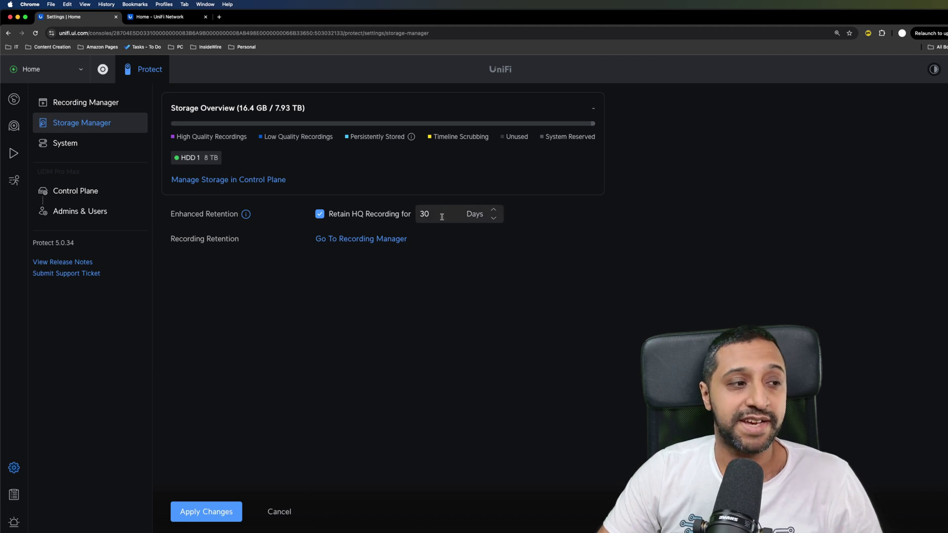
{"action": "left_click_drag", "start_coordinate": [442, 217], "coordinate": [408, 215]}
{"action": "type", "text": "1"}
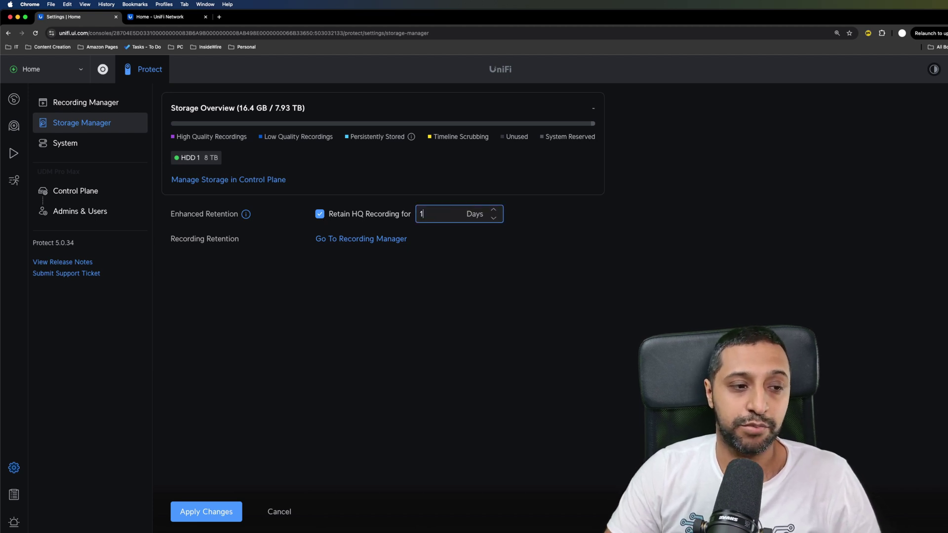
{"action": "type", "text": "20"}
{"action": "key", "text": "BackSpace"}
{"action": "key", "text": "BackSpace"}
{"action": "type", "text": "120"}
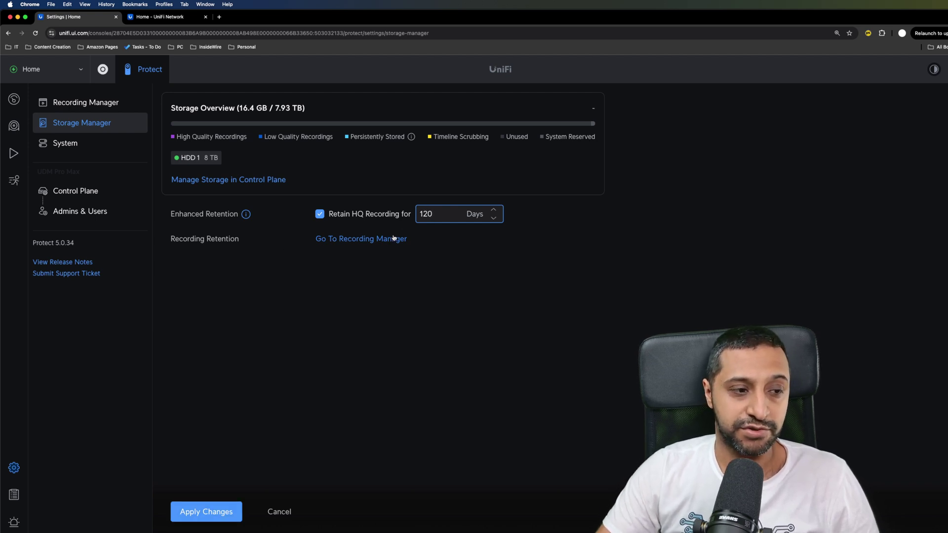
{"action": "left_click", "coordinate": [202, 513]}
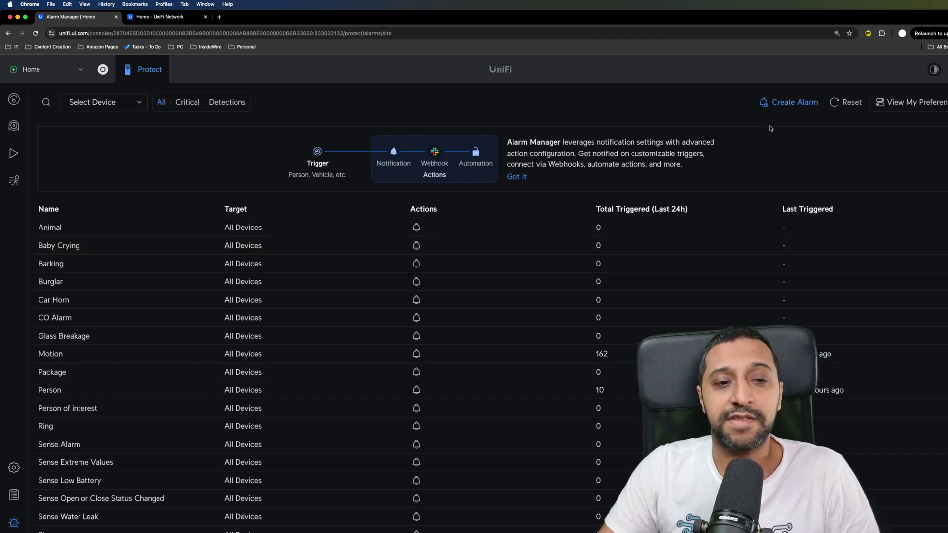
{"action": "left_click", "coordinate": [780, 101]}
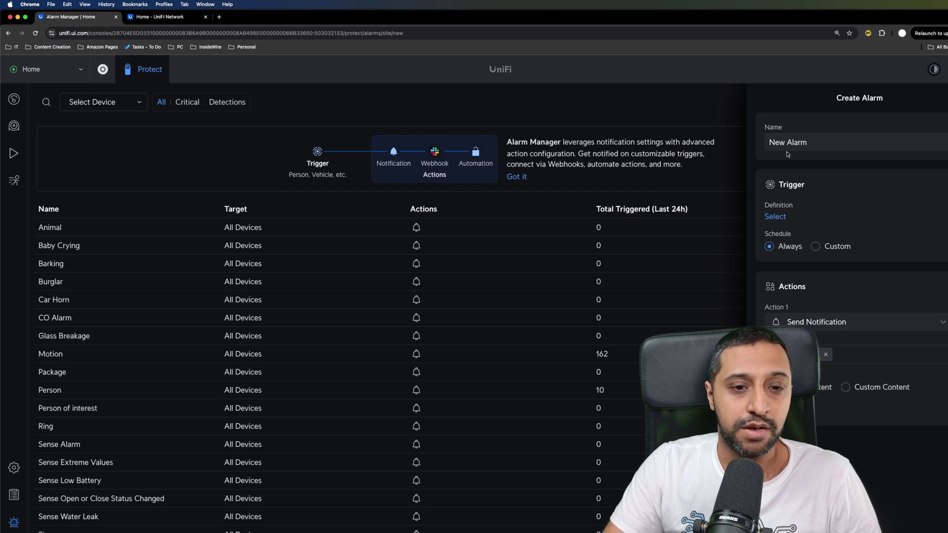
{"action": "left_click_drag", "start_coordinate": [813, 138], "coordinate": [720, 139]}
{"action": "left_click", "coordinate": [720, 153]}
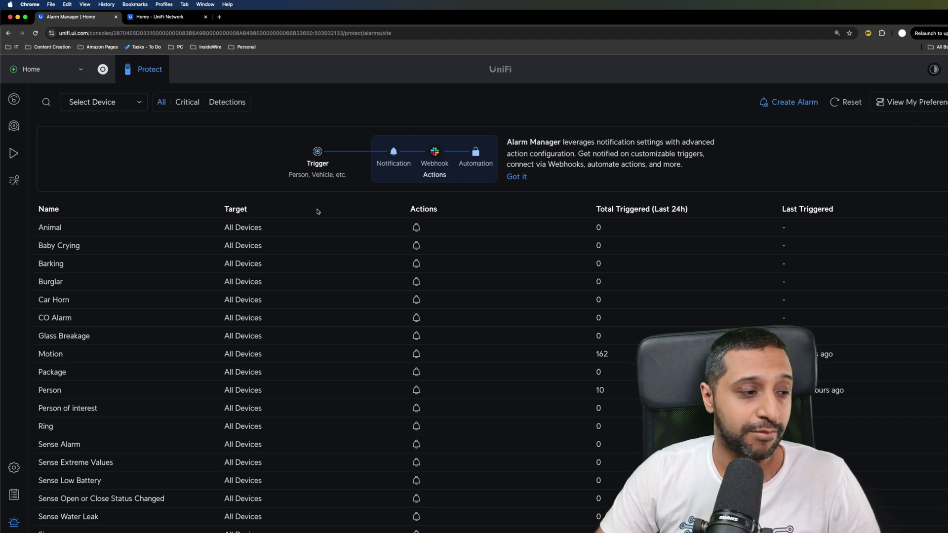
Examine the existing Motion alarm's trigger and the options for an additional action, and close it without saving.
{"action": "left_click", "coordinate": [85, 227]}
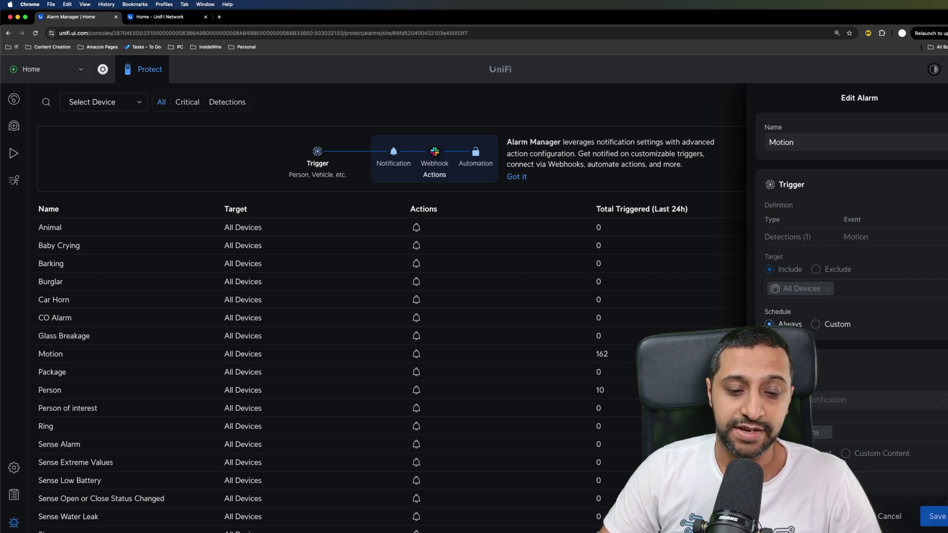
{"action": "scroll", "coordinate": [822, 443], "scroll_direction": "down", "scroll_amount": 3}
{"action": "left_click", "coordinate": [822, 443]}
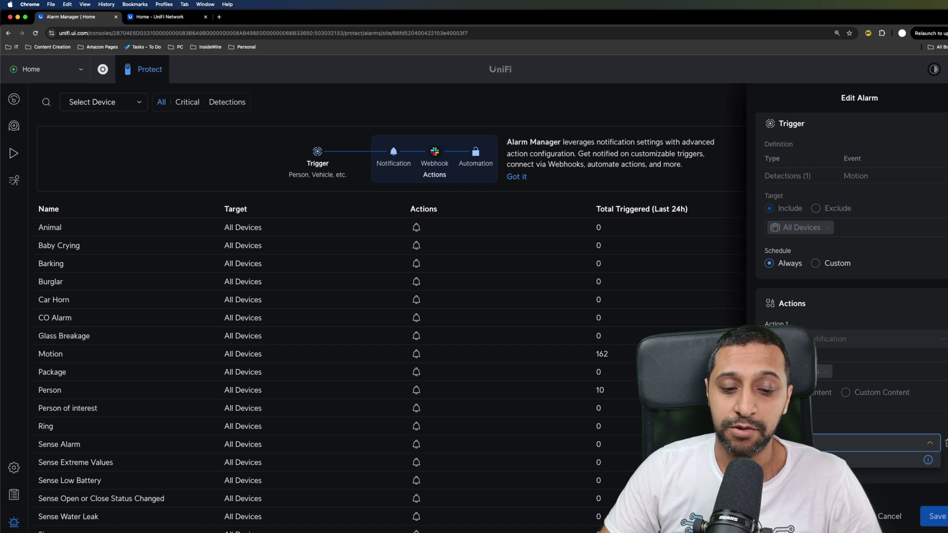
{"action": "left_click", "coordinate": [840, 460]}
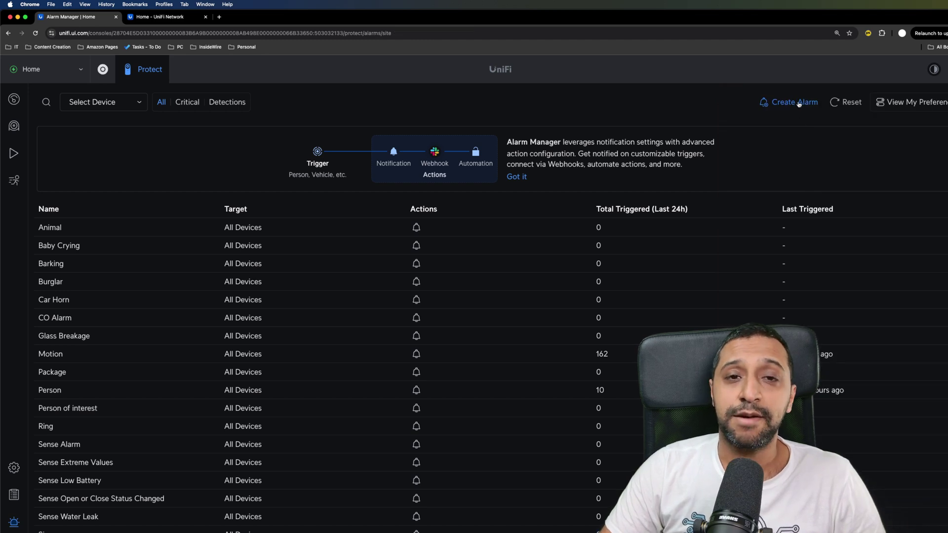
Start a new alarm and name it Test Alarm 1.
{"action": "left_click", "coordinate": [799, 103]}
{"action": "left_click_drag", "start_coordinate": [818, 142], "coordinate": [716, 143]}
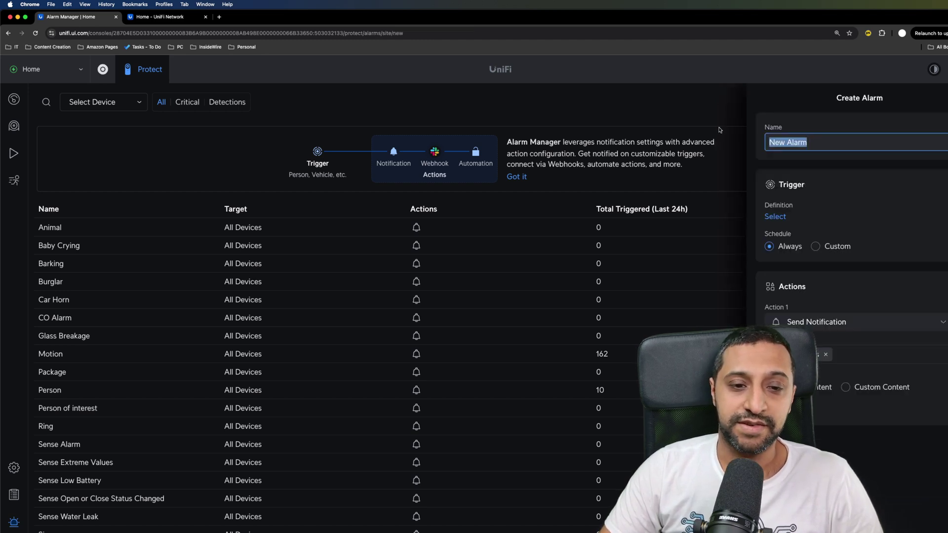
{"action": "type", "text": "Test Alarm"}
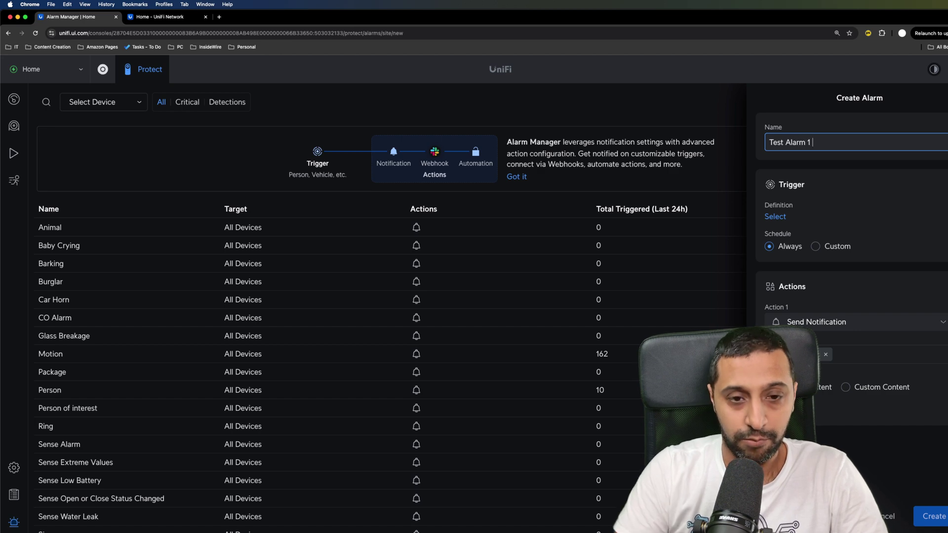
Examine the trigger definitions under Detections, Doorbell & Sensor and Recognition, and close them without choosing any.
{"action": "left_click", "coordinate": [778, 217]}
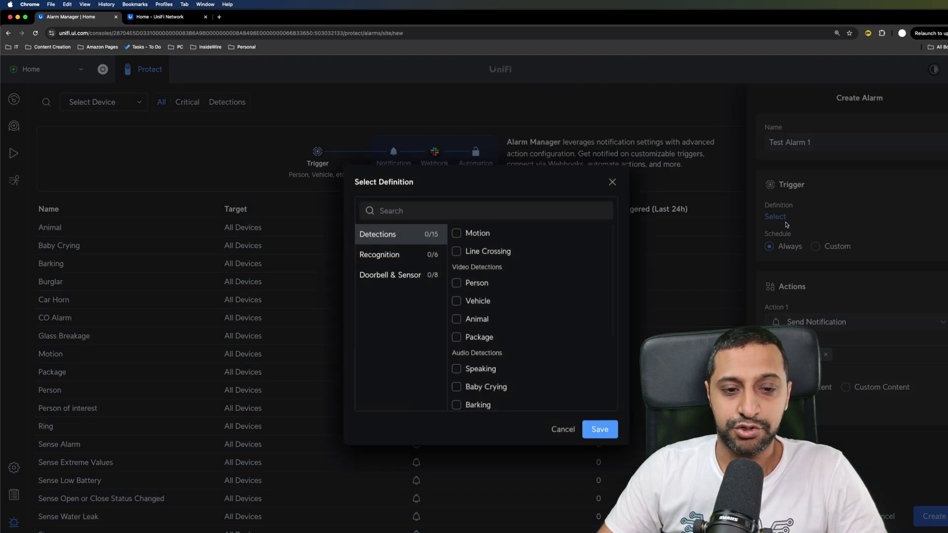
{"action": "scroll", "coordinate": [452, 271], "scroll_direction": "down", "scroll_amount": 5}
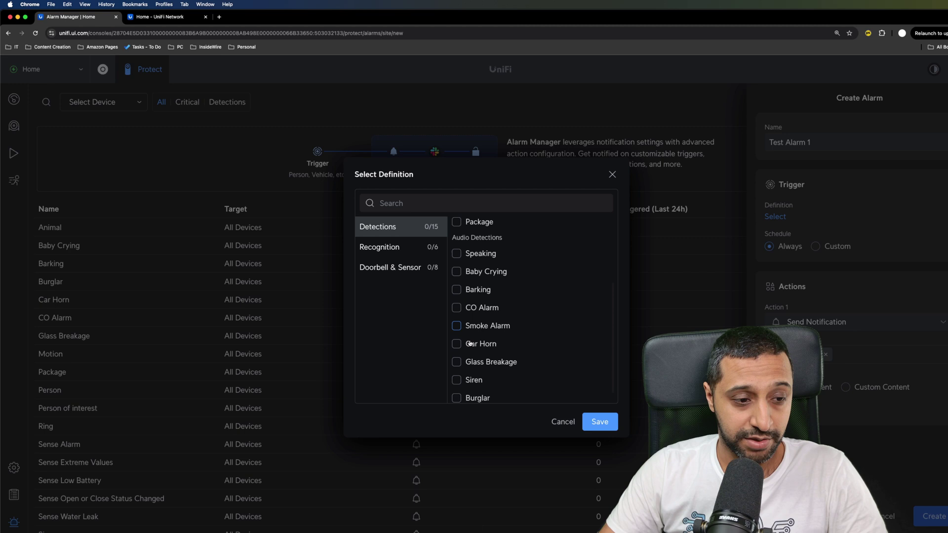
{"action": "left_click", "coordinate": [414, 263]}
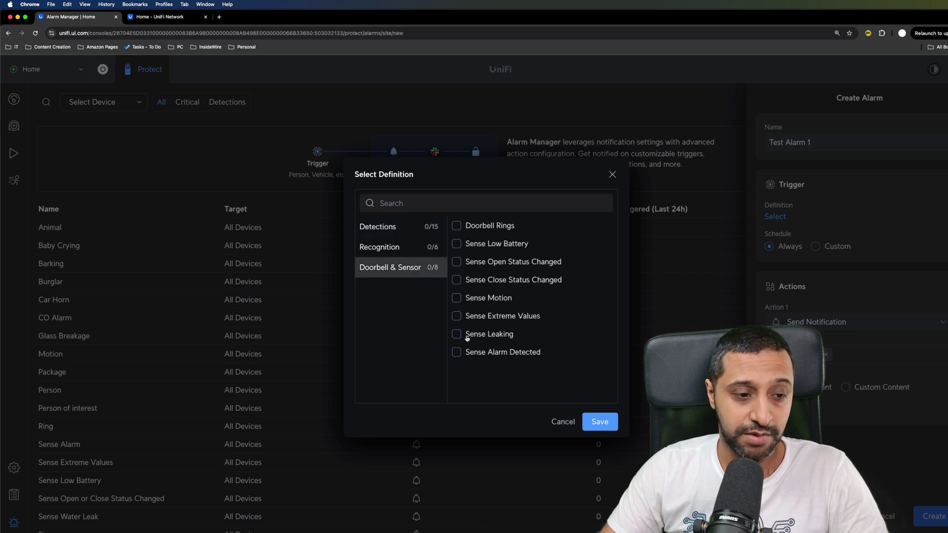
{"action": "left_click", "coordinate": [388, 248]}
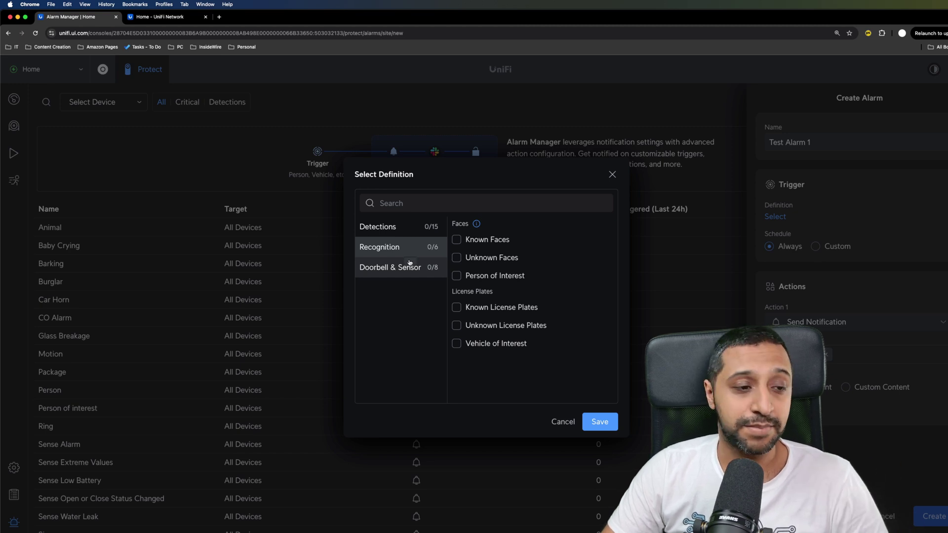
{"action": "left_click", "coordinate": [404, 226]}
{"action": "scroll", "coordinate": [492, 311], "scroll_direction": "down", "scroll_amount": 3}
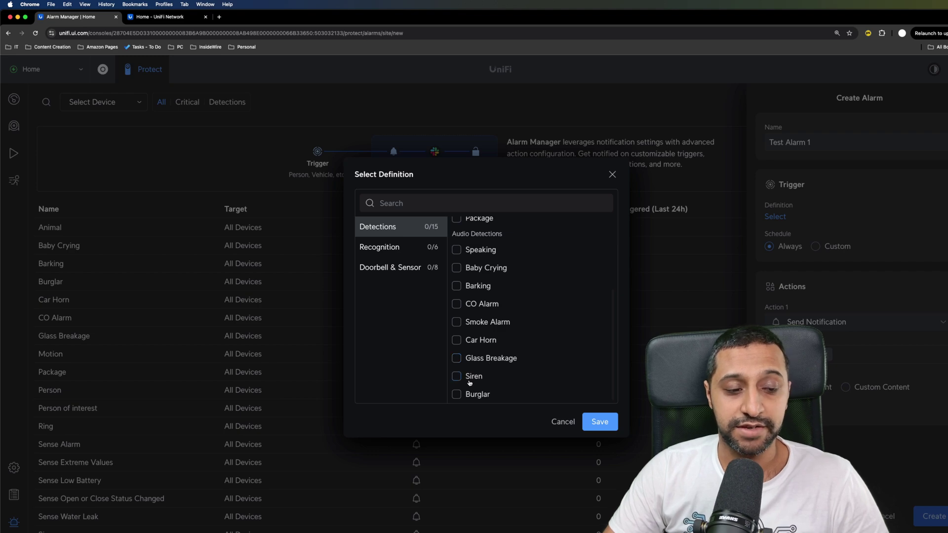
{"action": "left_click", "coordinate": [563, 422]}
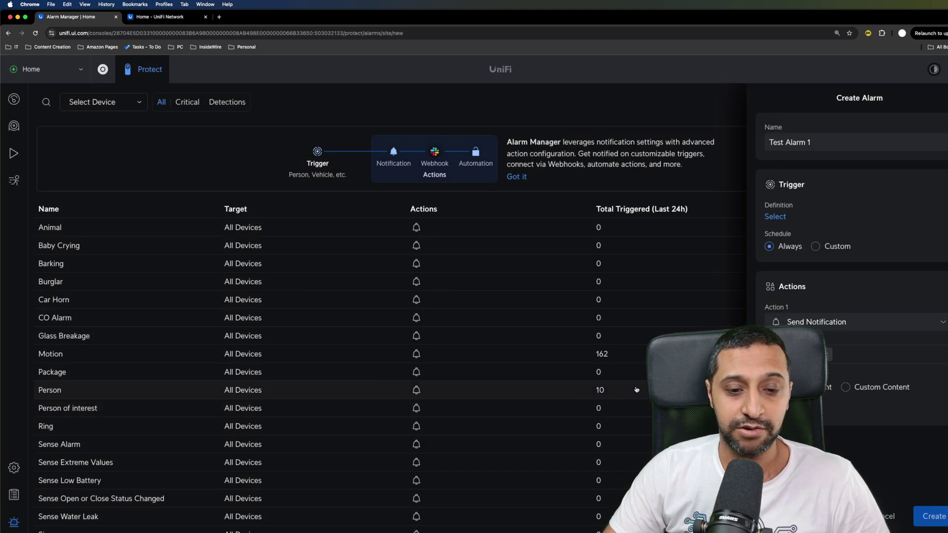
Set the alarm's trigger definition to Motion and Line Crossing detections and save the selection.
{"action": "left_click", "coordinate": [776, 217]}
{"action": "left_click", "coordinate": [451, 224]}
{"action": "left_click", "coordinate": [453, 244]}
{"action": "left_click", "coordinate": [599, 421]}
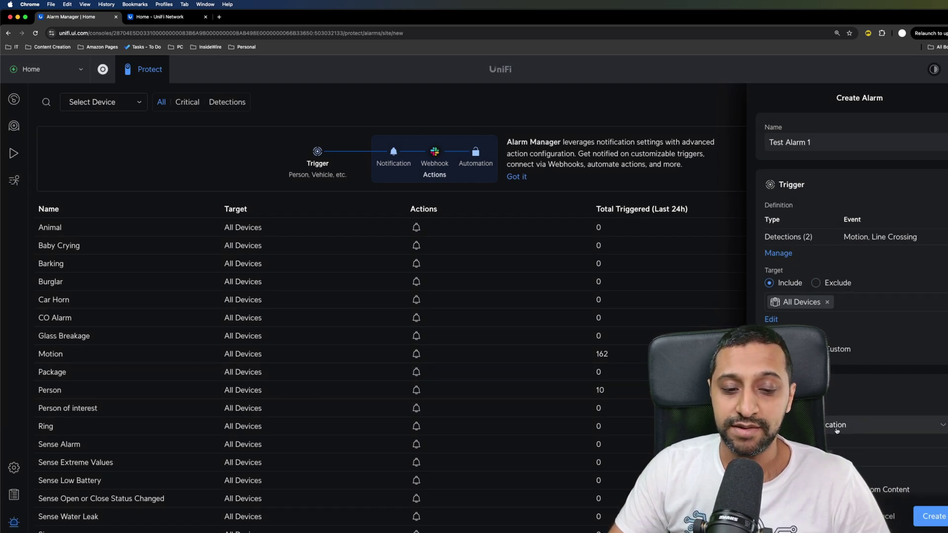
Add a webhook as the alarm's second action and examine its remaining settings.
{"action": "scroll", "coordinate": [844, 449], "scroll_direction": "down", "scroll_amount": 2}
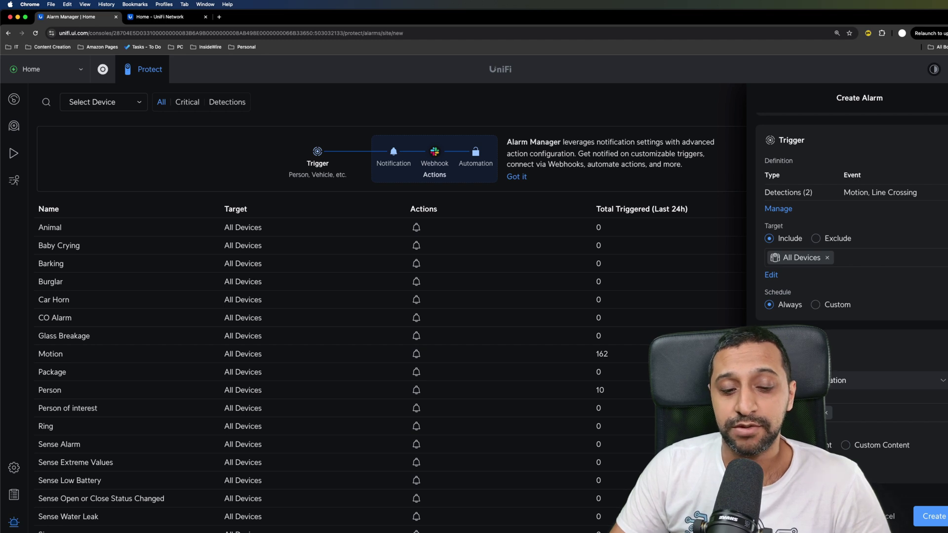
{"action": "scroll", "coordinate": [852, 305], "scroll_direction": "down", "scroll_amount": 2}
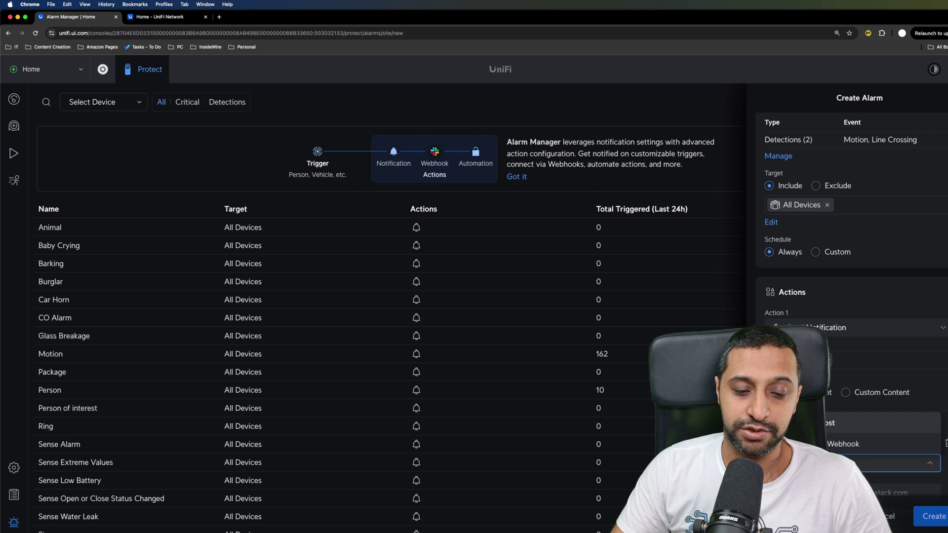
{"action": "left_click", "coordinate": [888, 493]}
{"action": "scroll", "coordinate": [851, 296], "scroll_direction": "down", "scroll_amount": 3}
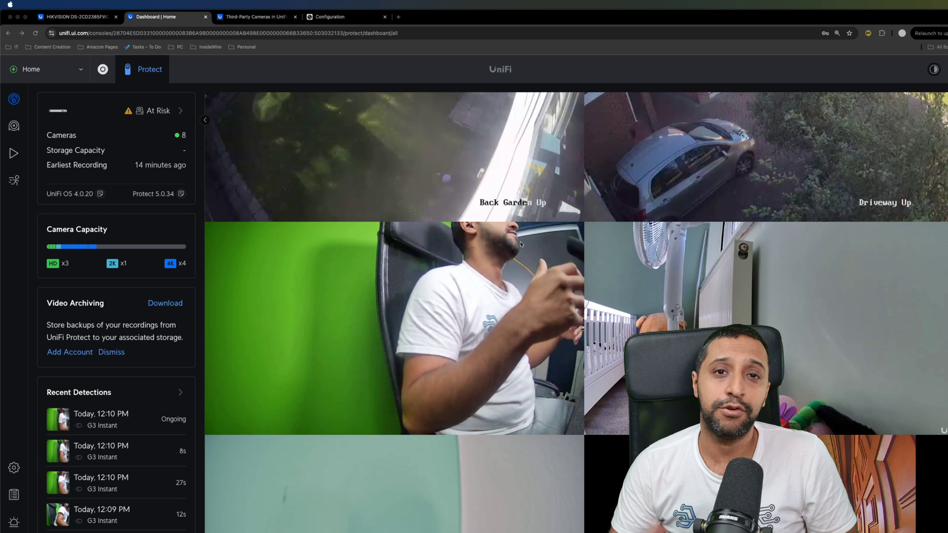
Look over the remaining live camera feeds on the dashboard.
{"action": "scroll", "coordinate": [521, 244], "scroll_direction": "down", "scroll_amount": 6}
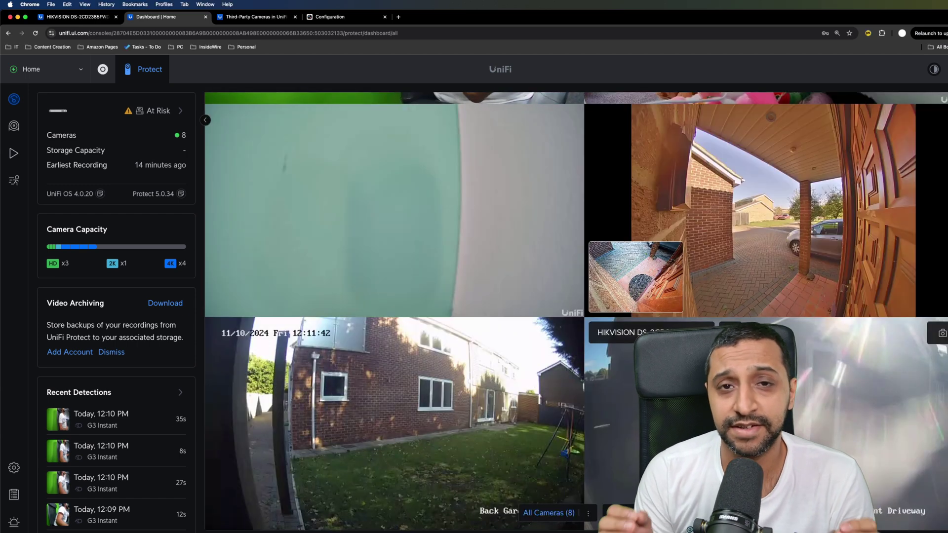